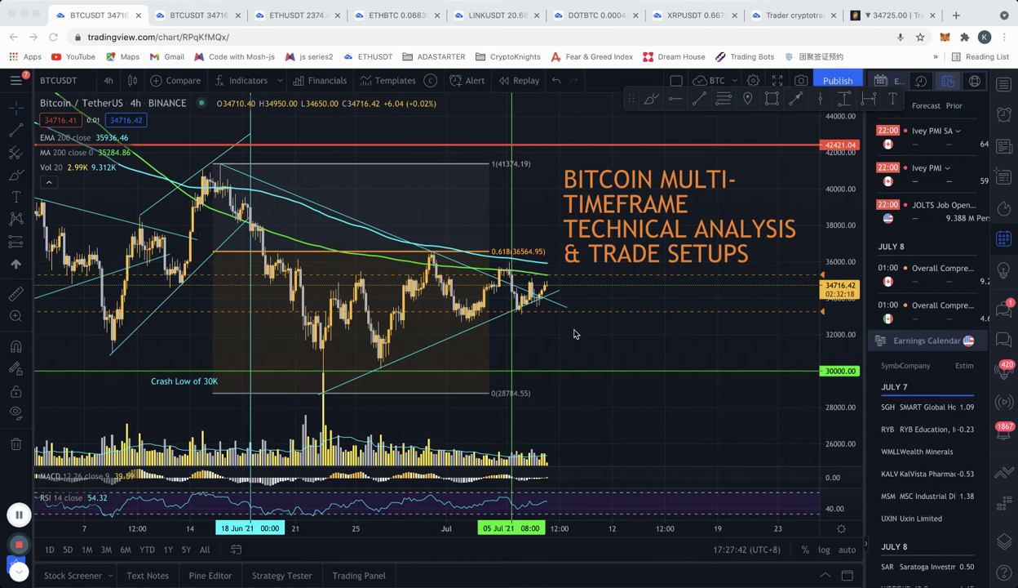
# - Set the BTCUSDT chart's interval to 1 hour and examine the price action around the labelled triangle breakouts
pyautogui.moveTo(558, 336); pyautogui.dragTo(616, 323)
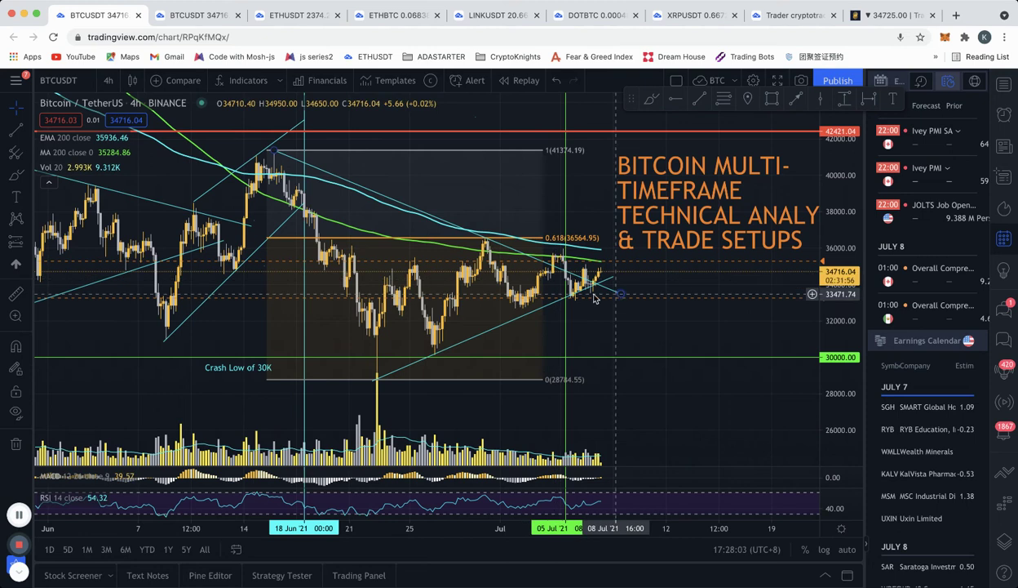
pyautogui.click(108, 80)
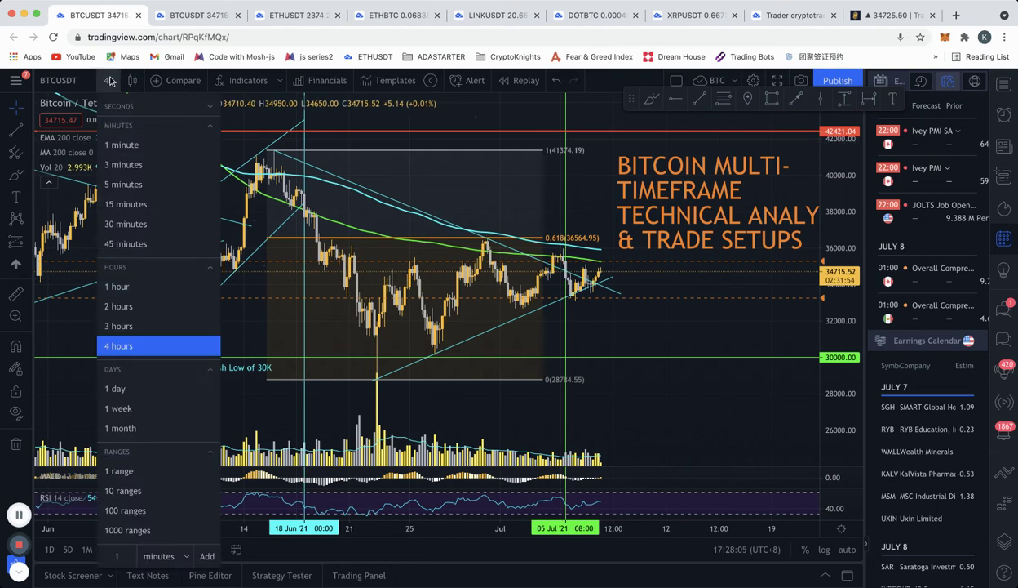
pyautogui.click(140, 285)
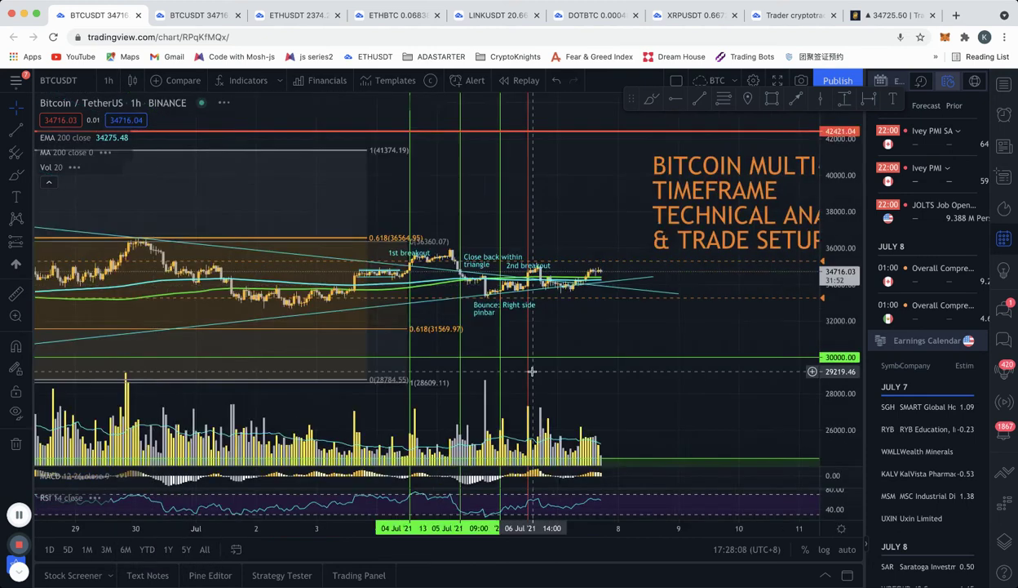
pyautogui.moveTo(828, 365); pyautogui.dragTo(827, 247)
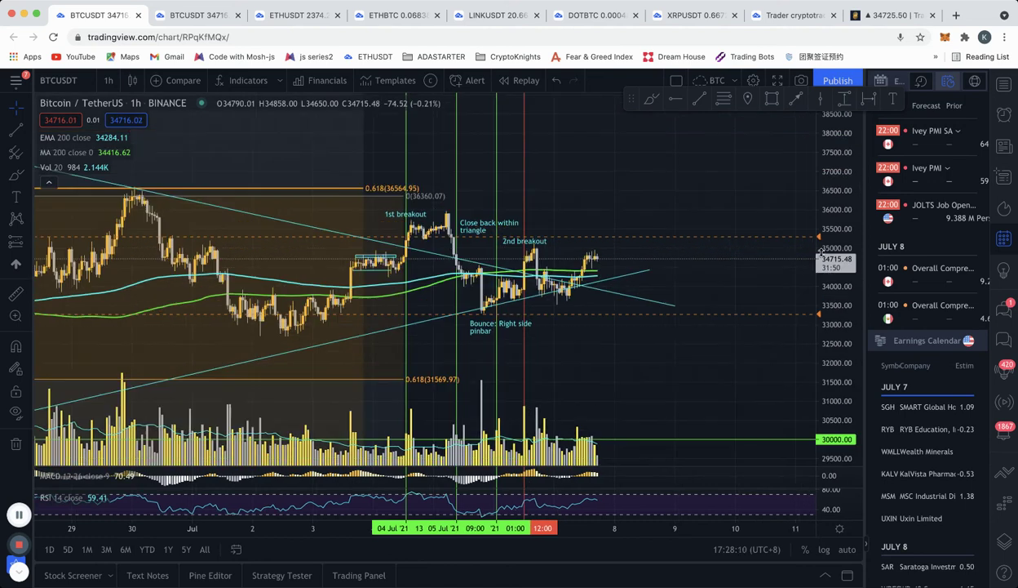
pyautogui.hscroll(-3, 671, 332)
pyautogui.moveTo(671, 357); pyautogui.dragTo(699, 333)
pyautogui.scroll(2, 698, 333)
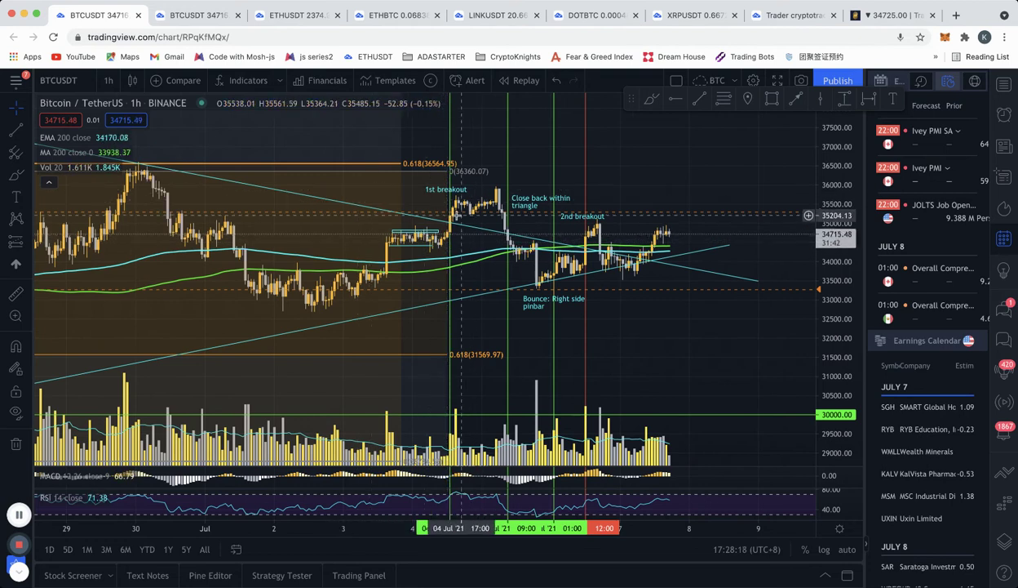
# - Measure the price rise after the 1st breakout, up to its peak, with the Price Range tool
pyautogui.click(844, 98)
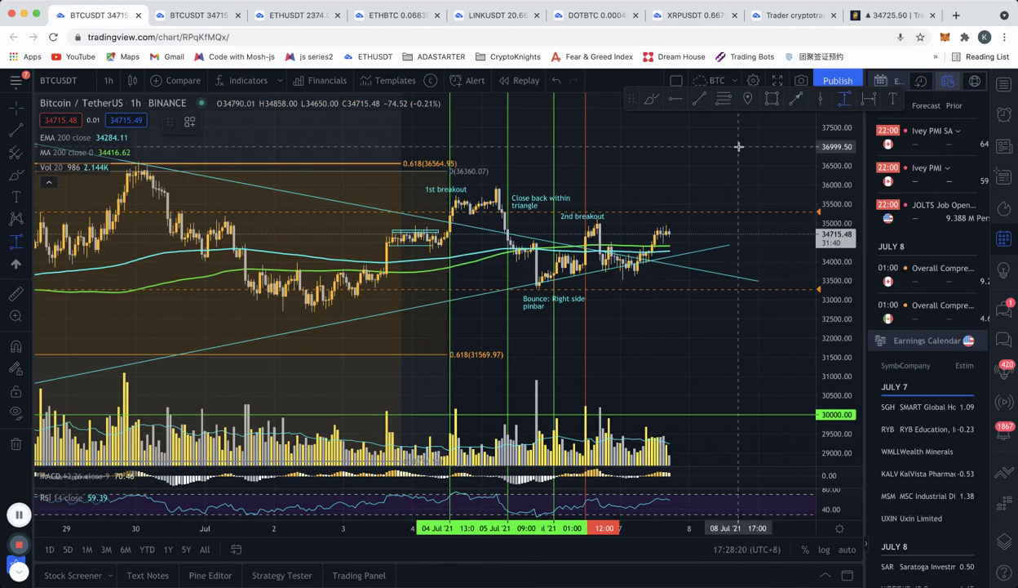
pyautogui.click(466, 215)
pyautogui.click(515, 187)
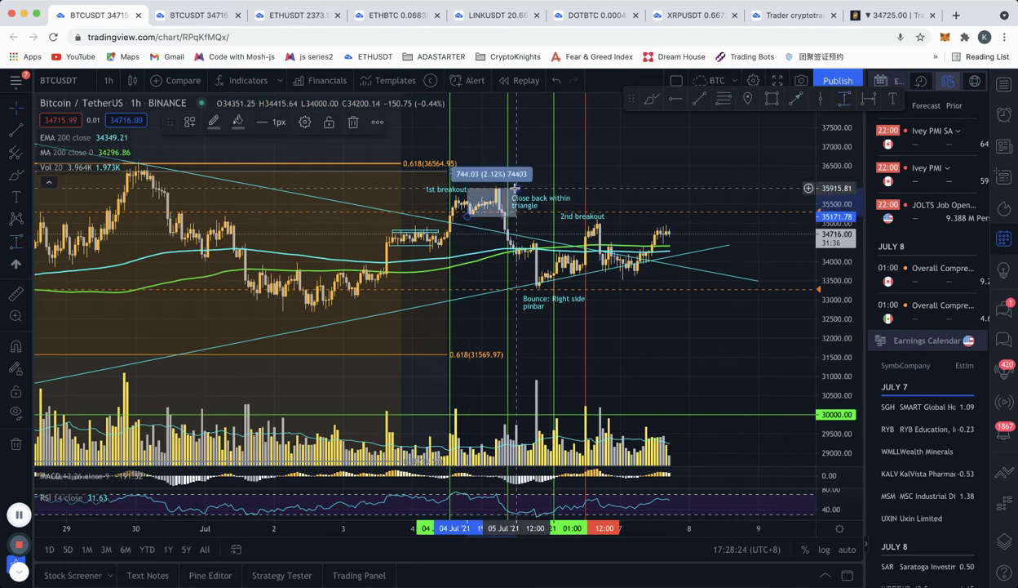
pyautogui.click(515, 187)
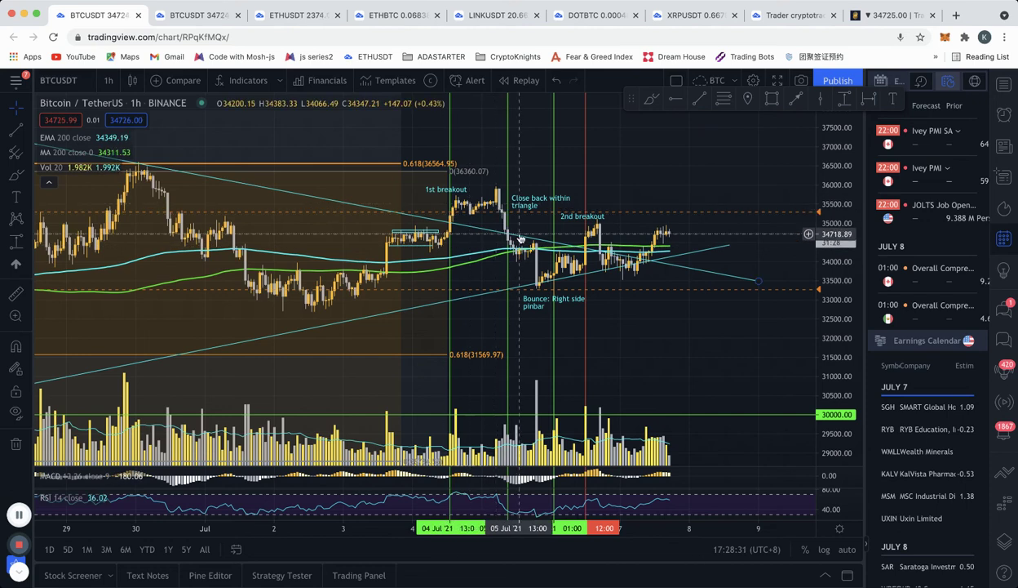
# - Measure the price drop that follows the close back within the triangle
pyautogui.click(844, 98)
pyautogui.click(513, 238)
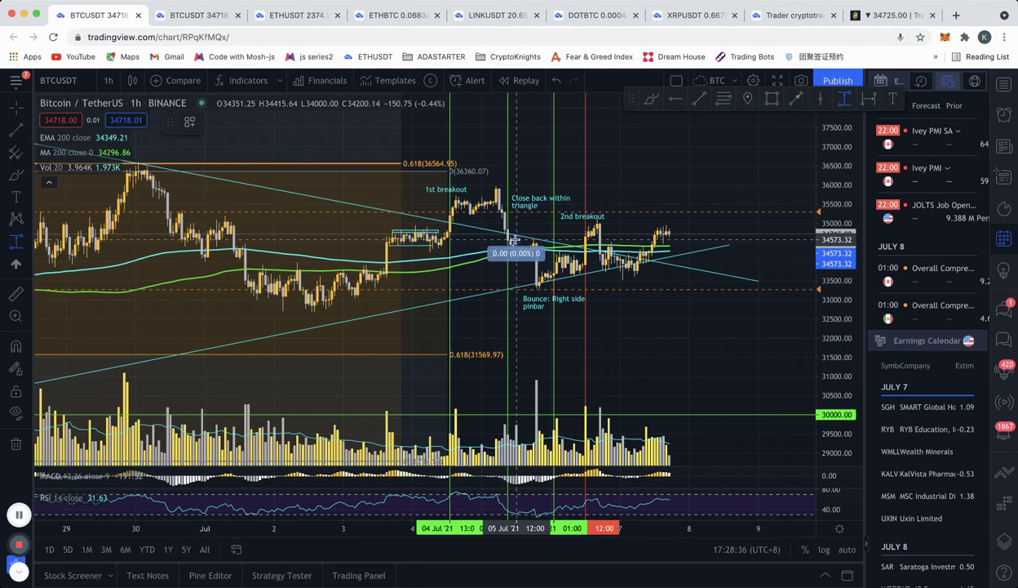
pyautogui.click(568, 287)
# - Move the "Bounce: Right side pinbar" label further below the candles and the triangle's lower trendline
pyautogui.hscroll(5, 596, 347)
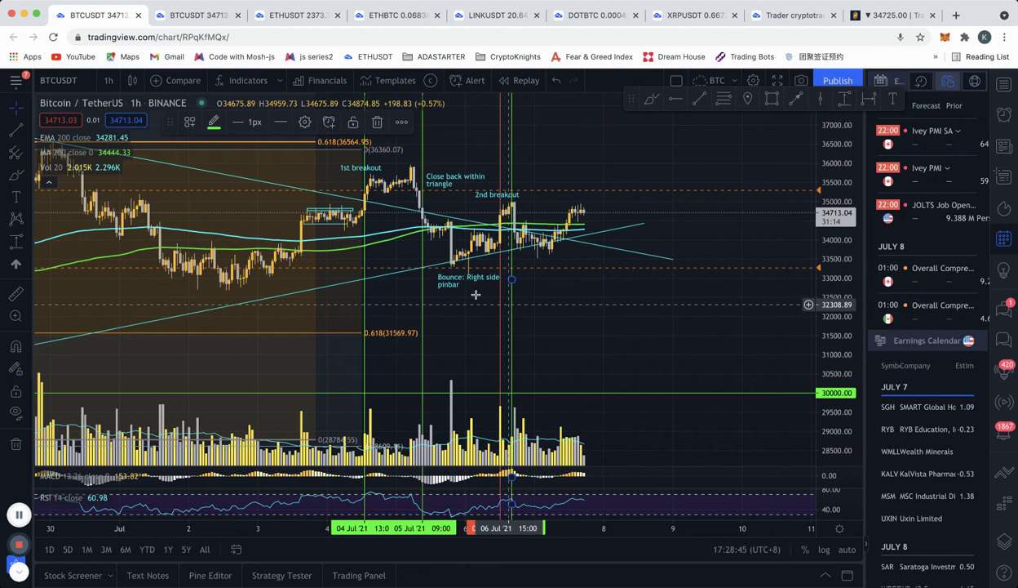
pyautogui.moveTo(462, 277); pyautogui.dragTo(458, 301)
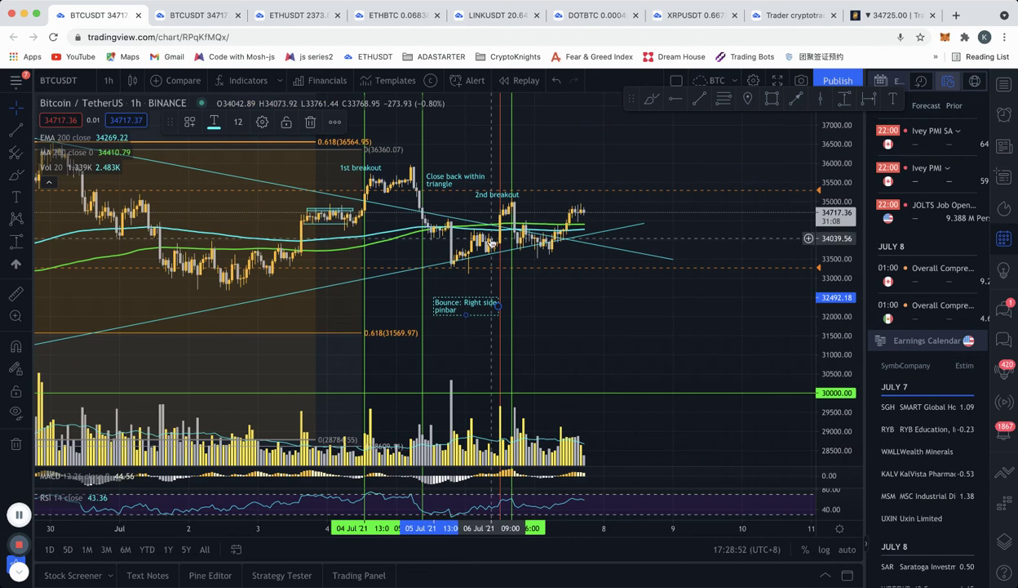
# - Measure the full price rise of the 2nd breakout, from its base to its high on the 1-hour chart
pyautogui.click(845, 99)
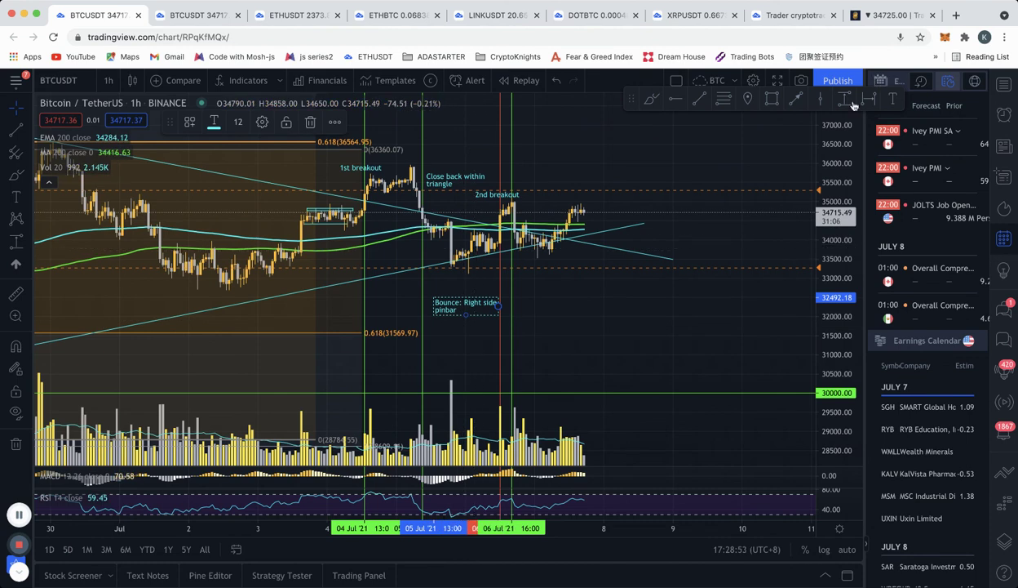
pyautogui.click(487, 263)
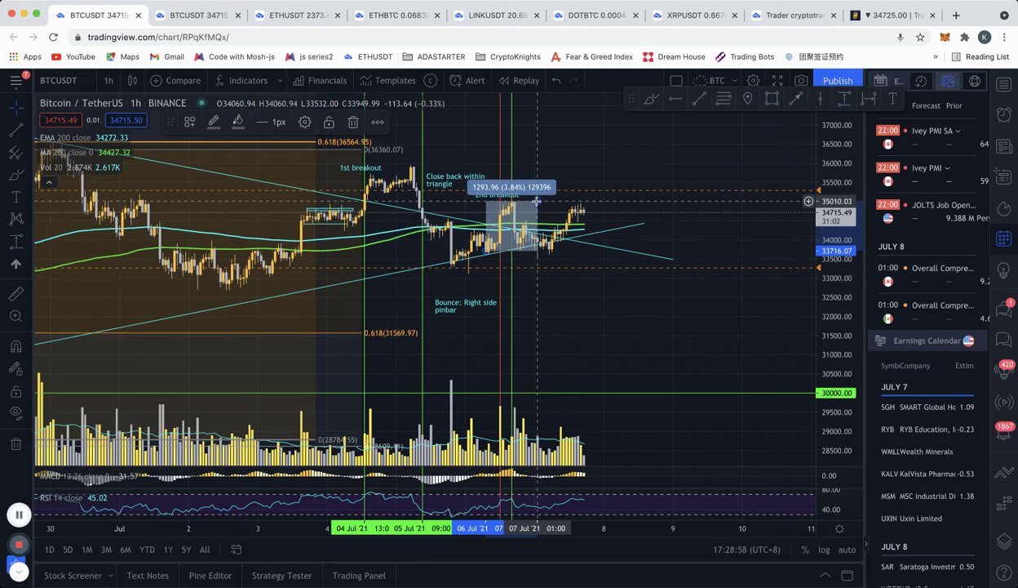
pyautogui.click(534, 202)
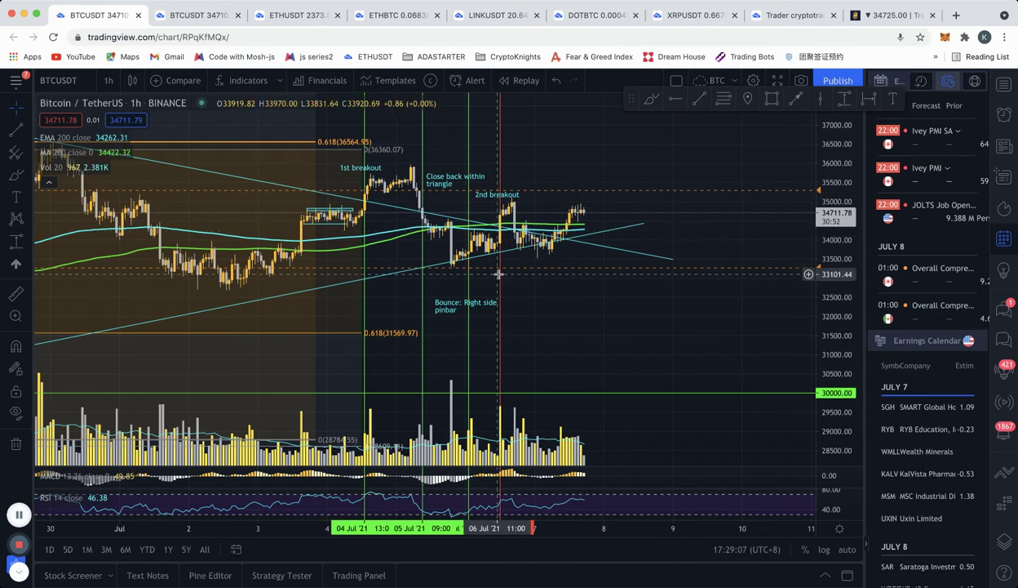
# - Measure the short price range just below the 2nd breakout's high with the Price Range tool
pyautogui.click(845, 100)
pyautogui.click(532, 214)
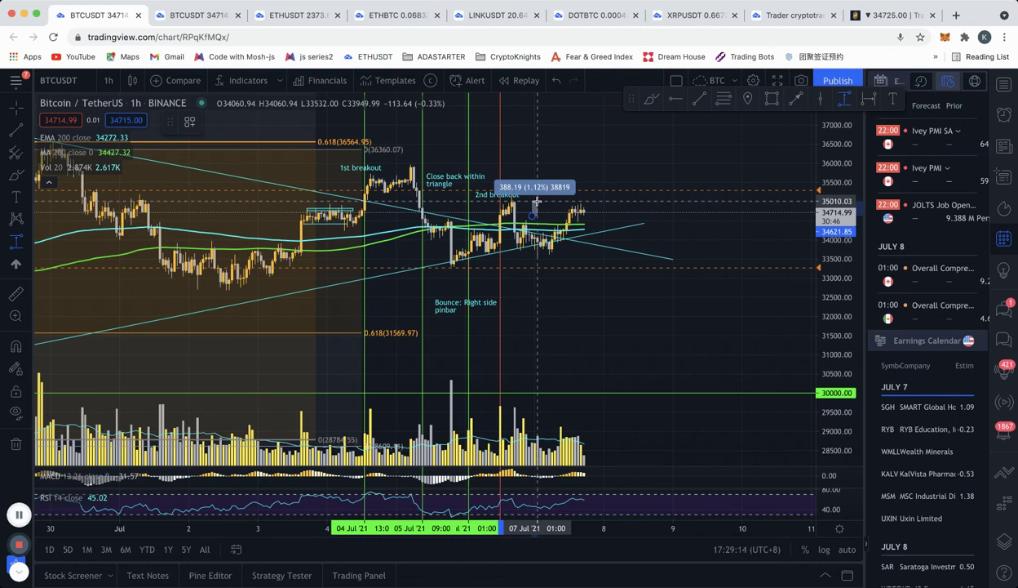
pyautogui.click(538, 201)
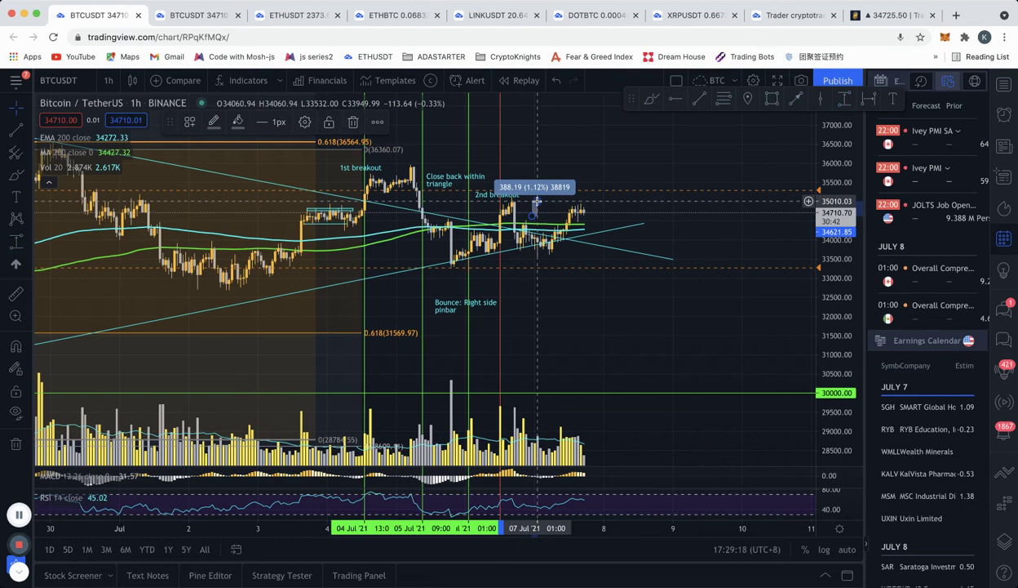
pyautogui.click(538, 201)
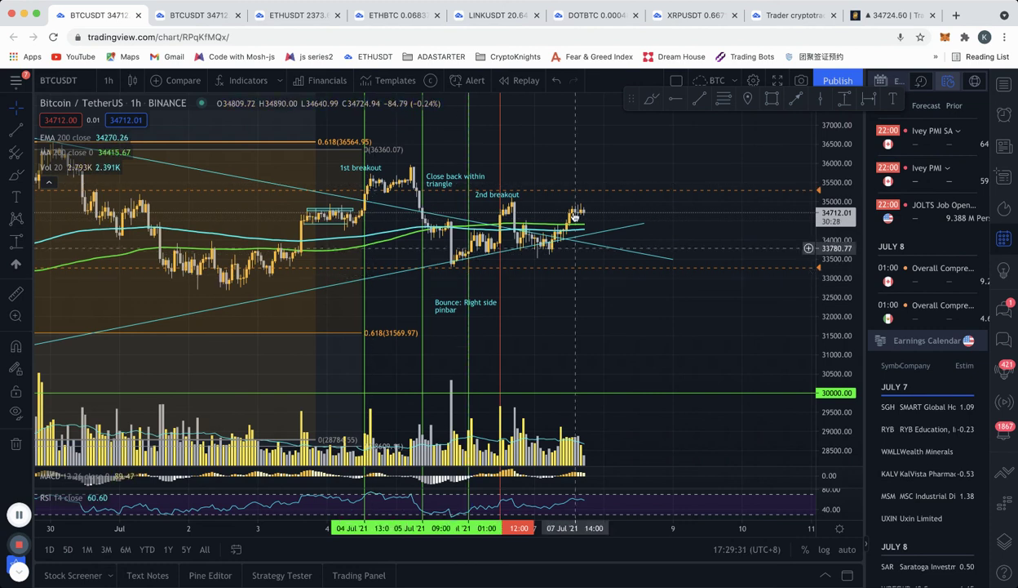
# - Switch to the second BTCUSDT chart with the parallel channel and set its interval to 4 hours
pyautogui.click(193, 18)
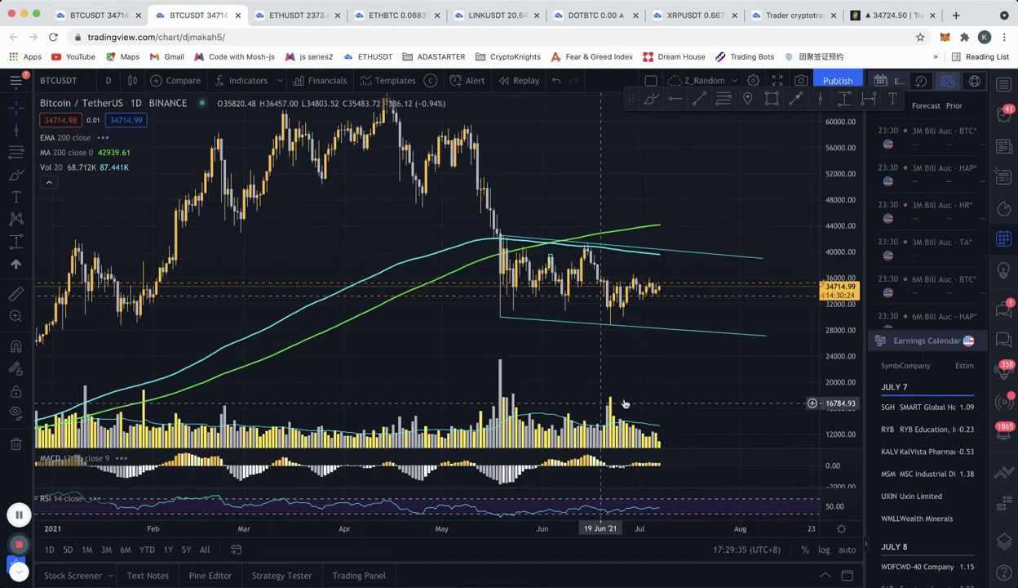
pyautogui.moveTo(501, 393); pyautogui.dragTo(589, 395)
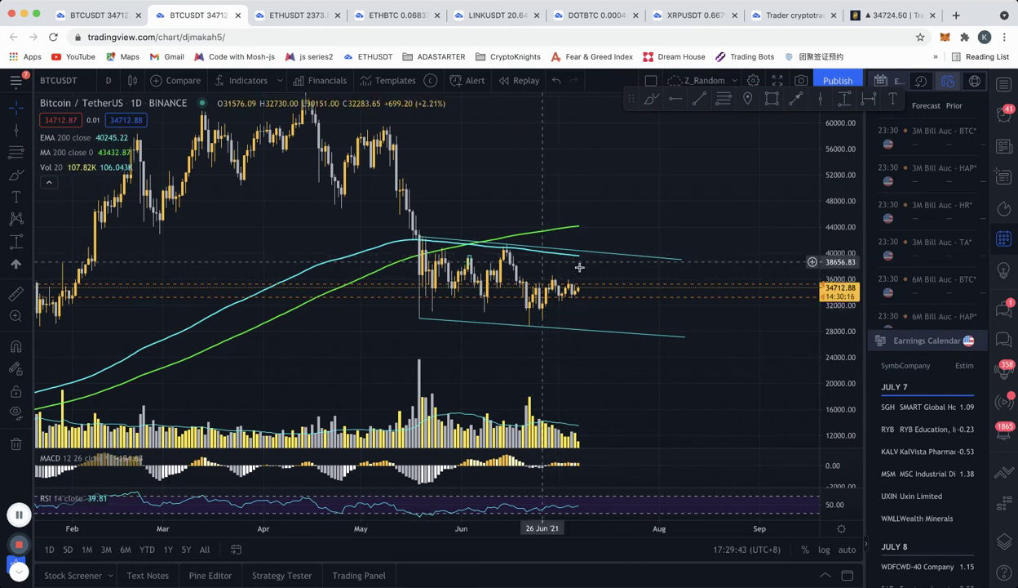
pyautogui.click(108, 80)
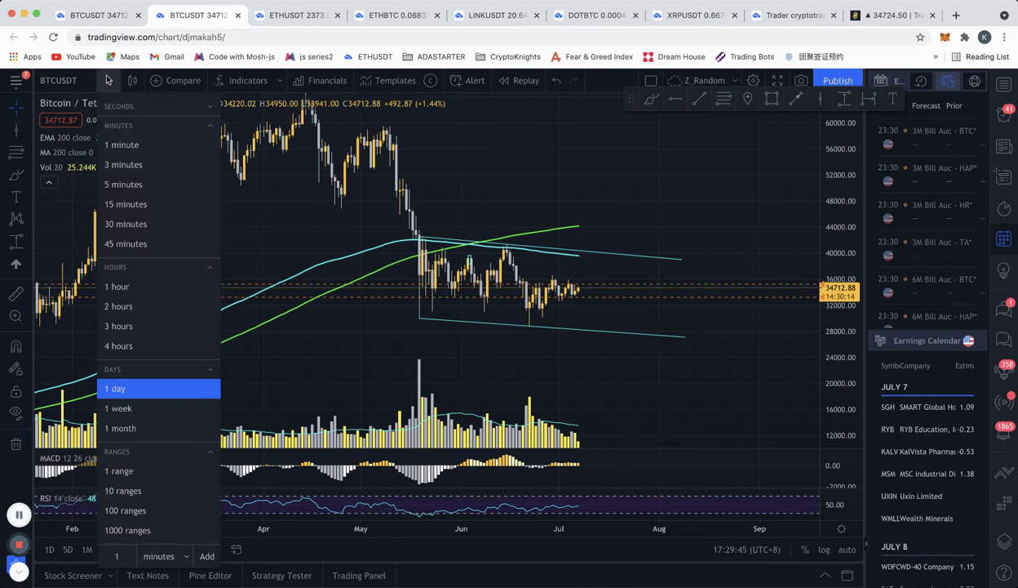
pyautogui.click(148, 346)
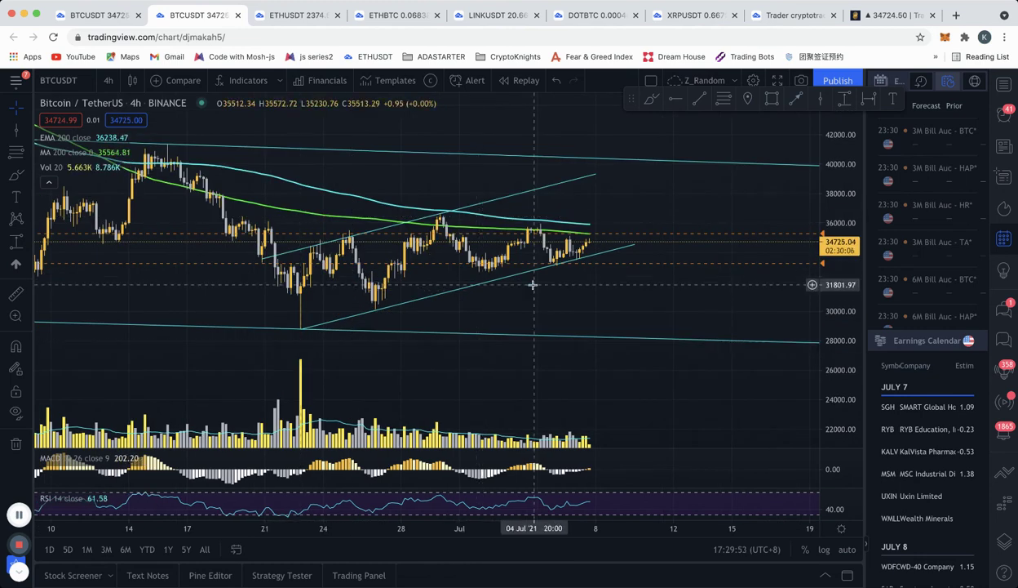
# - Set the channel chart's interval to 1 hour and examine the price touches along the rising lower trendline
pyautogui.click(107, 80)
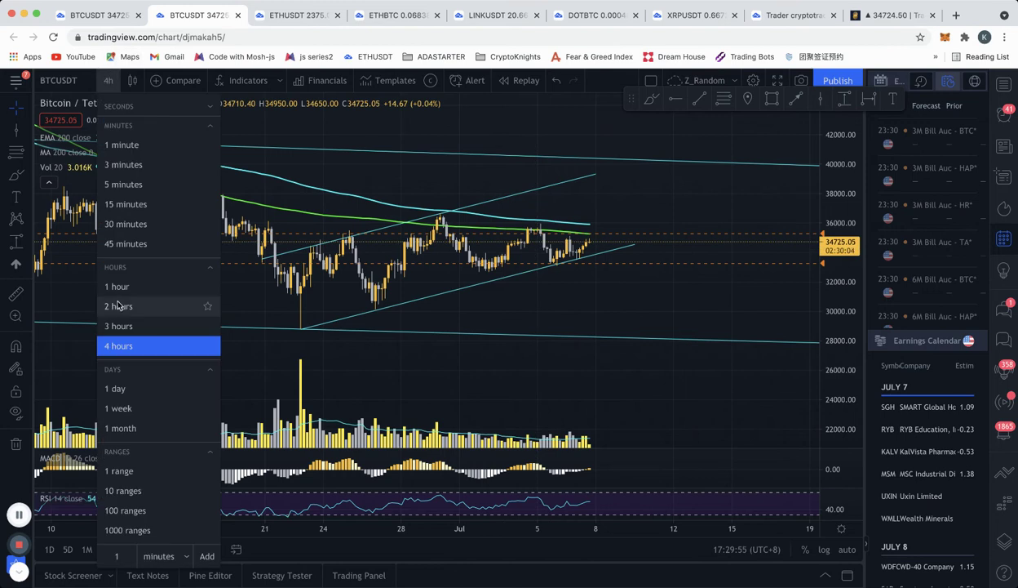
pyautogui.click(146, 286)
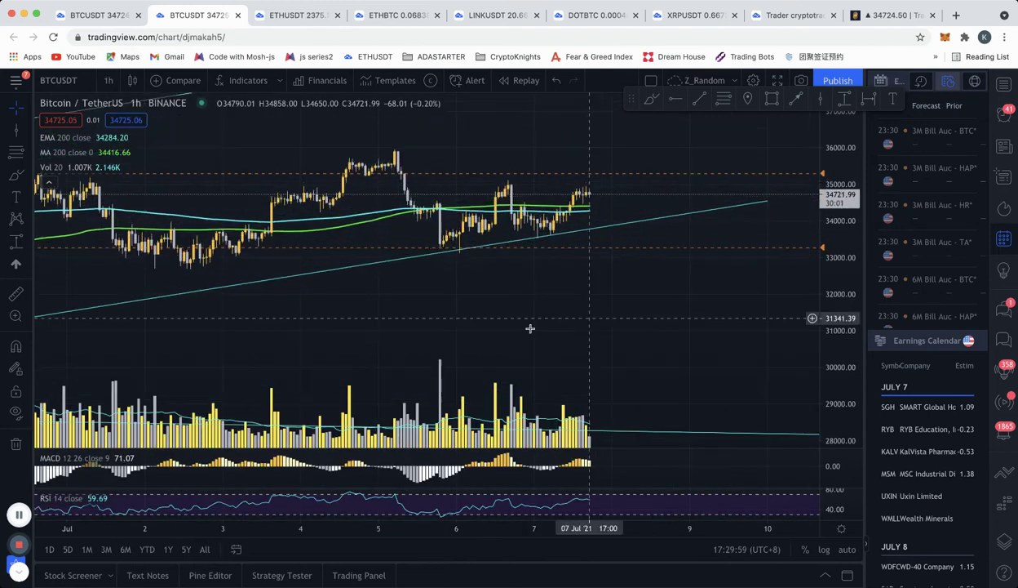
pyautogui.scroll(4, 572, 330)
pyautogui.scroll(-4, 523, 328)
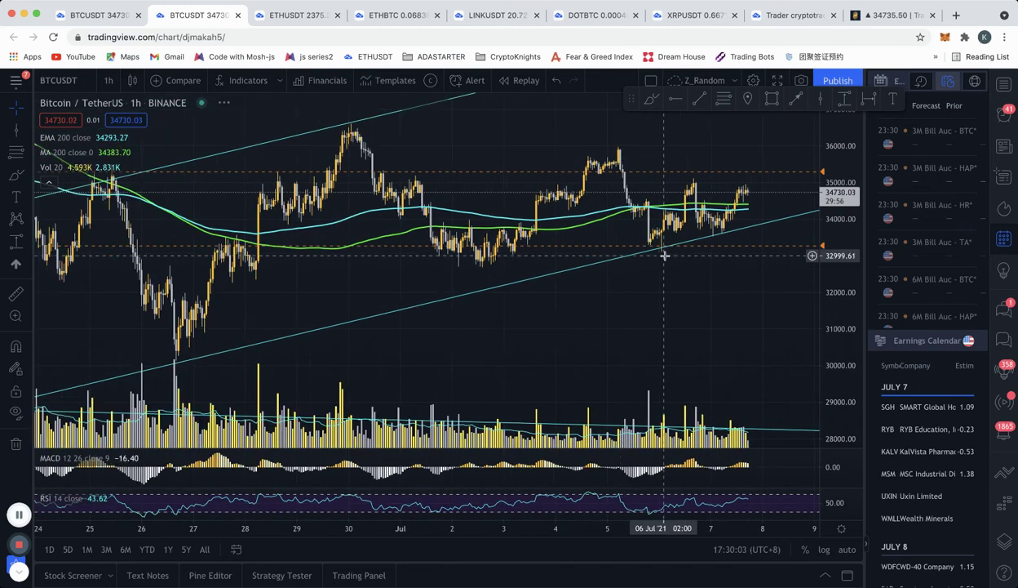
pyautogui.hscroll(-5, 645, 256)
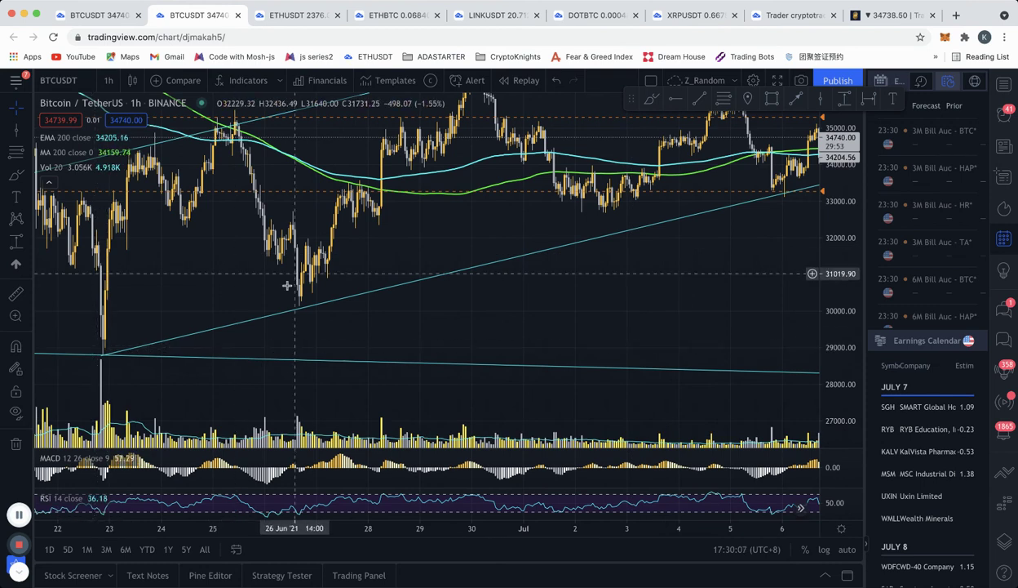
pyautogui.hscroll(5, 541, 346)
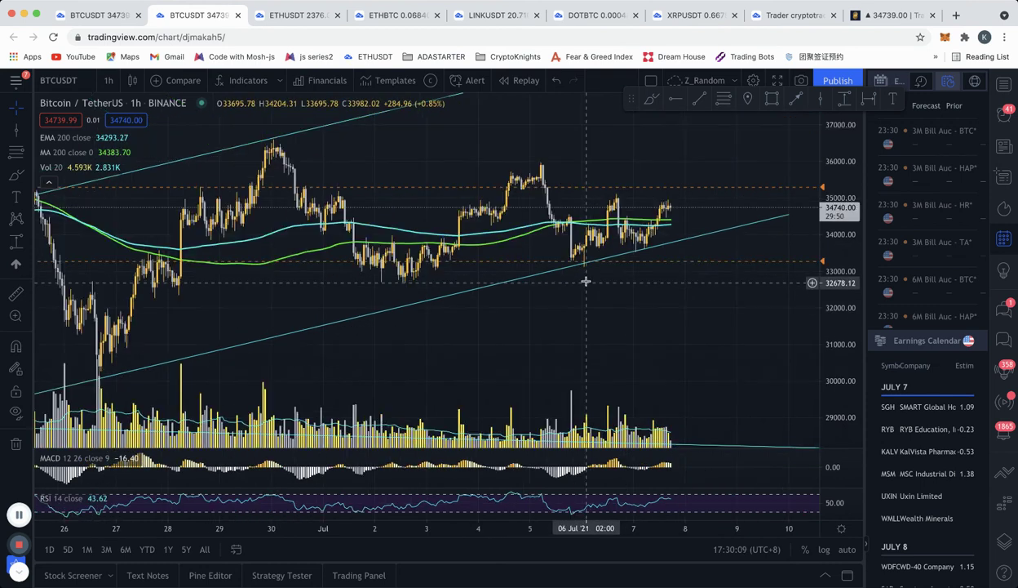
# - Measure the 6 July price rise off the rising channel's lower trendline with the Price Range tool
pyautogui.click(822, 98)
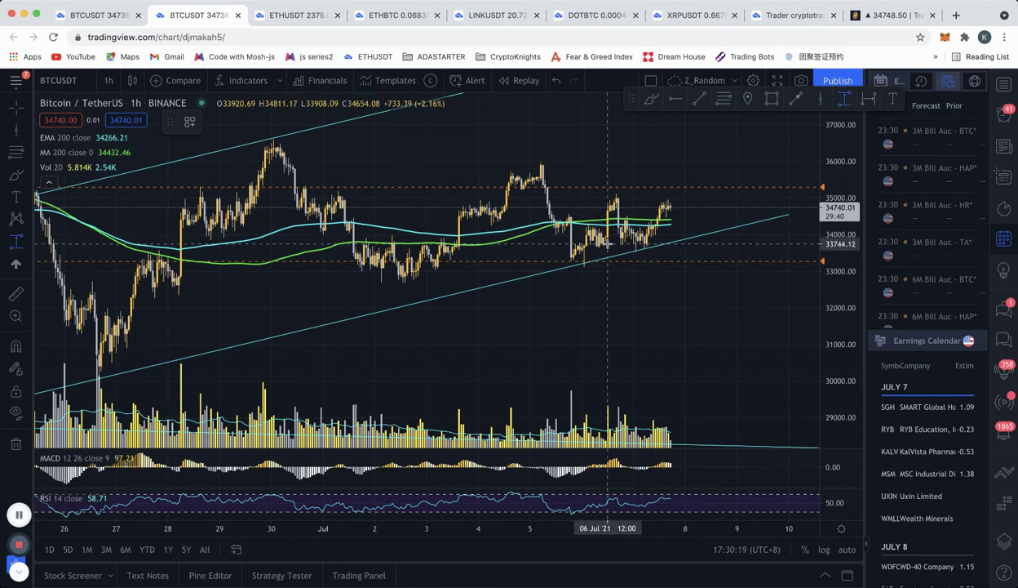
pyautogui.keyDown('shift'); pyautogui.click(607, 246); pyautogui.keyUp('shift')
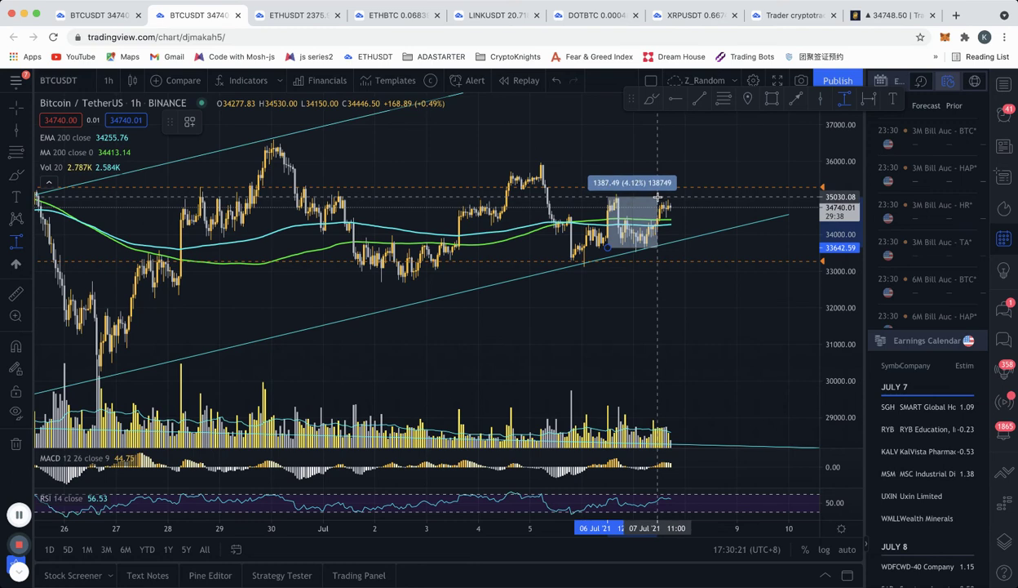
pyautogui.click(658, 196)
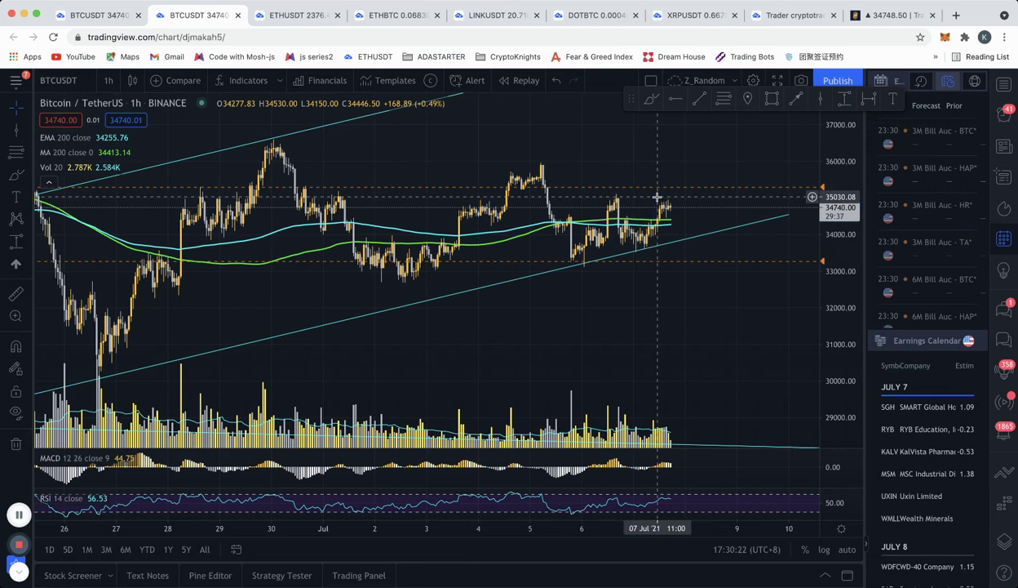
# - Set the channel chart's interval to 15 minutes to show the long and short entry annotations
pyautogui.click(109, 80)
pyautogui.click(157, 205)
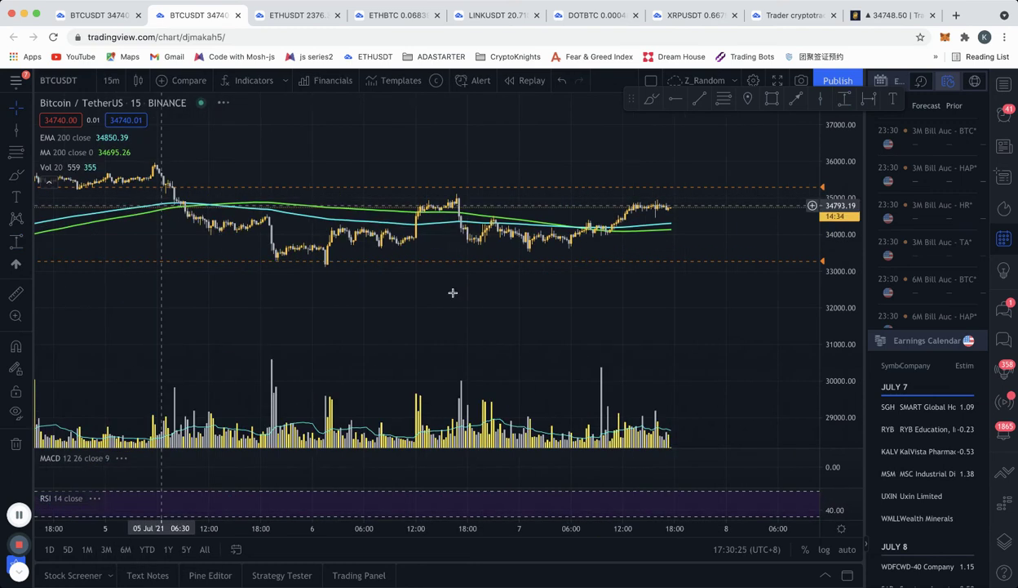
pyautogui.rightClick(593, 336)
pyautogui.click(643, 280)
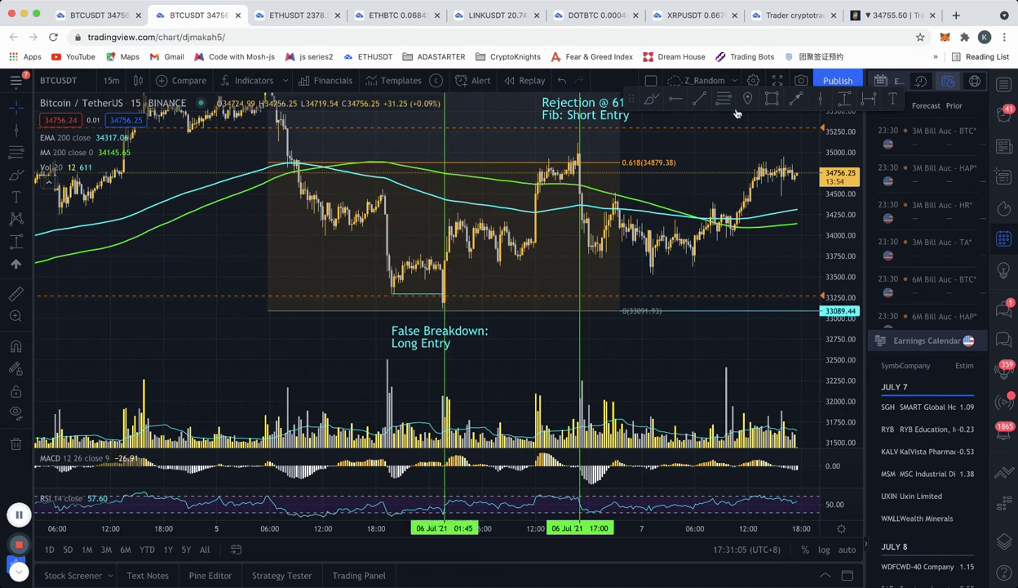
# - Measure the 6 July price rise between the long entry and the short entry on the 15-minute chart
pyautogui.click(845, 98)
pyautogui.click(500, 261)
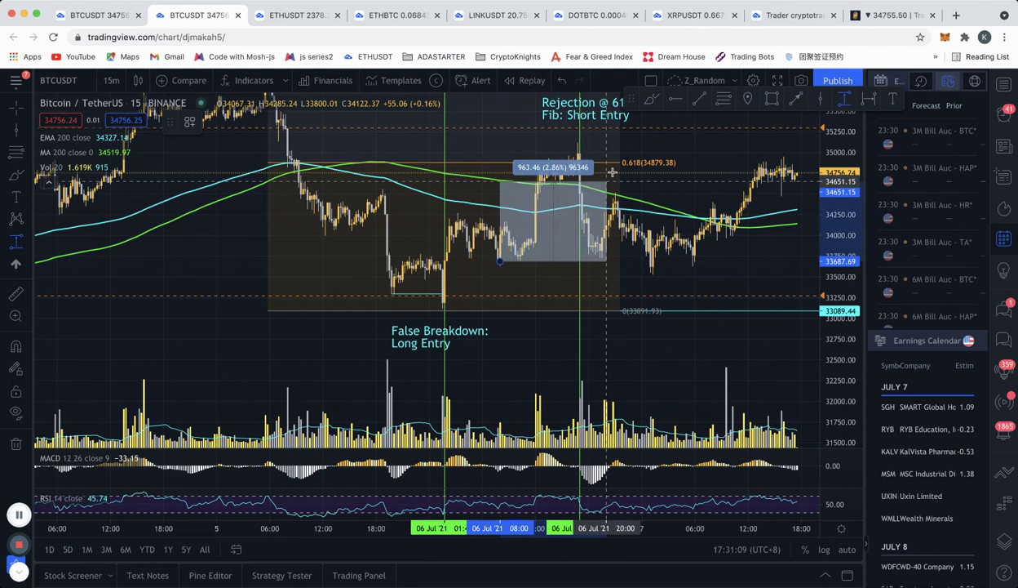
pyautogui.press('Escape')
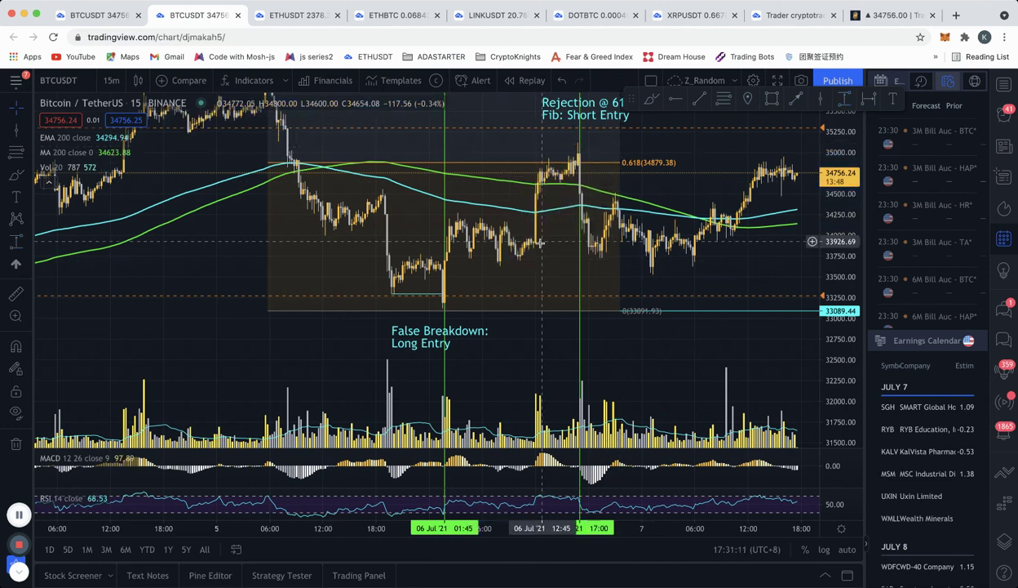
# - Measure the price drop from the late 6 July rebound high to the 7 July low with the Price Range tool
pyautogui.moveTo(580, 154); pyautogui.dragTo(529, 198)
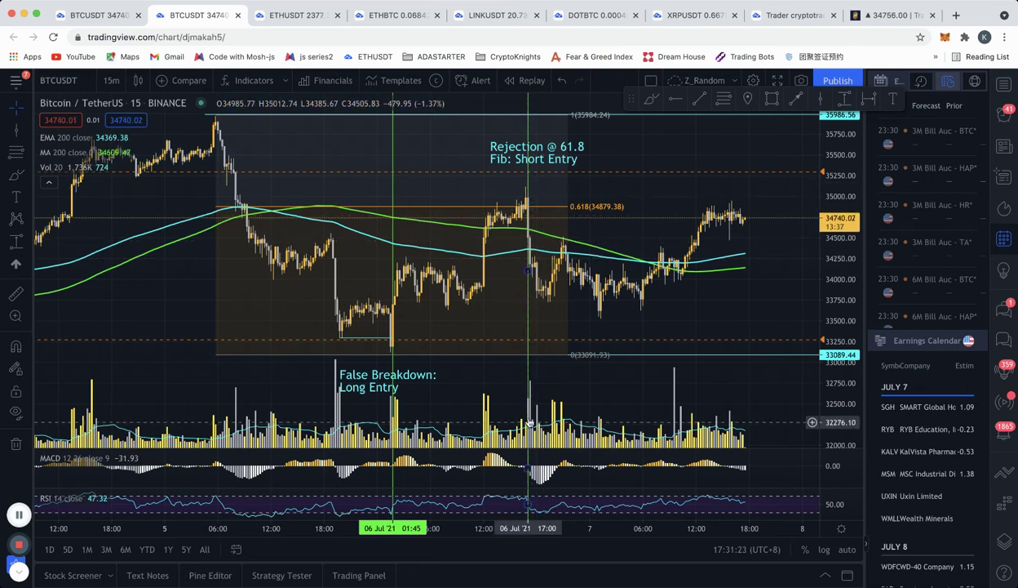
pyautogui.click(844, 98)
pyautogui.click(570, 237)
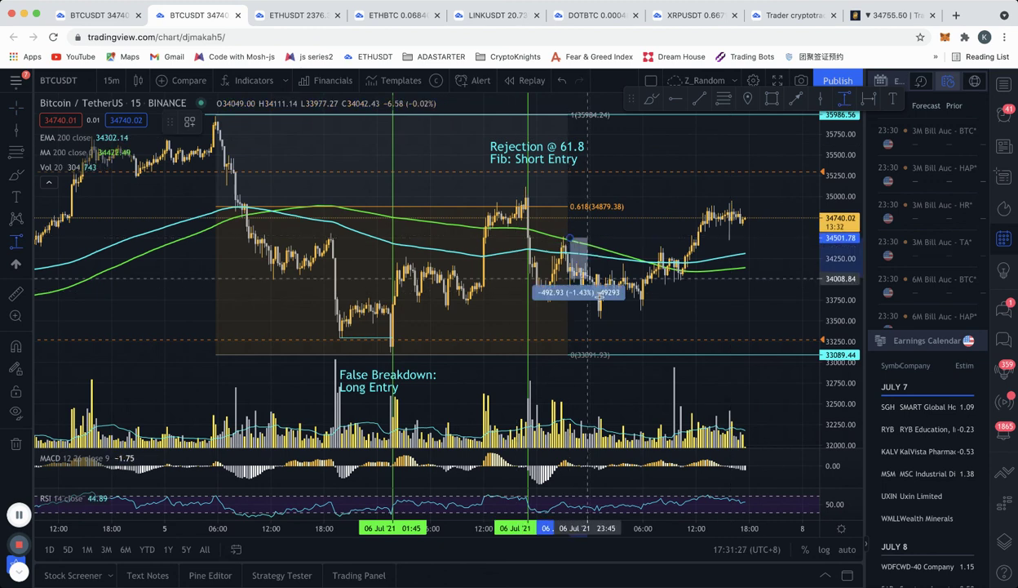
pyautogui.click(618, 316)
pyautogui.click(618, 317)
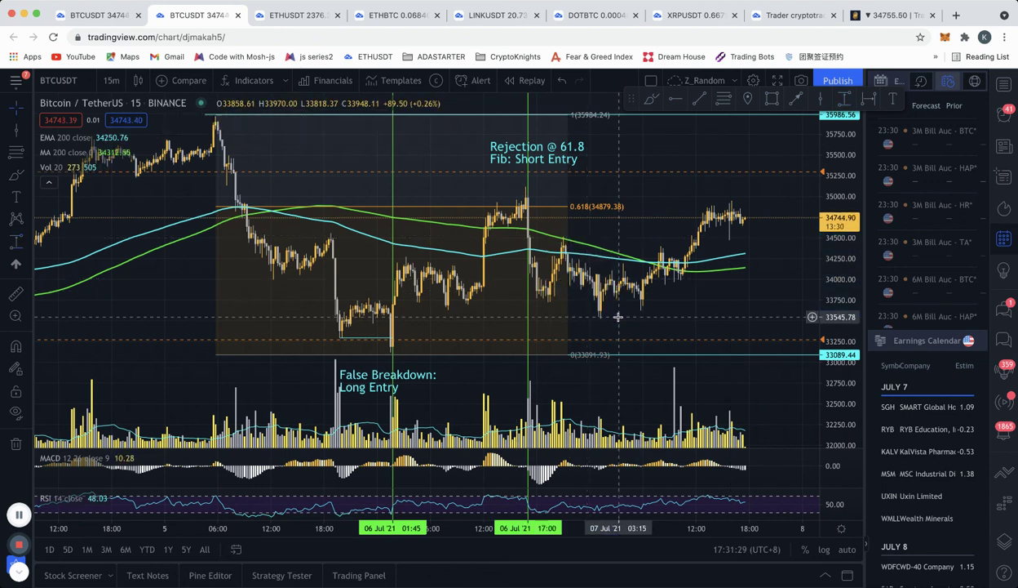
# - Compare the 1-hour BTCUSDT triangle breakout chart with the 15-minute chart's false breakdown and Fibonacci rejection entries
pyautogui.click(99, 16)
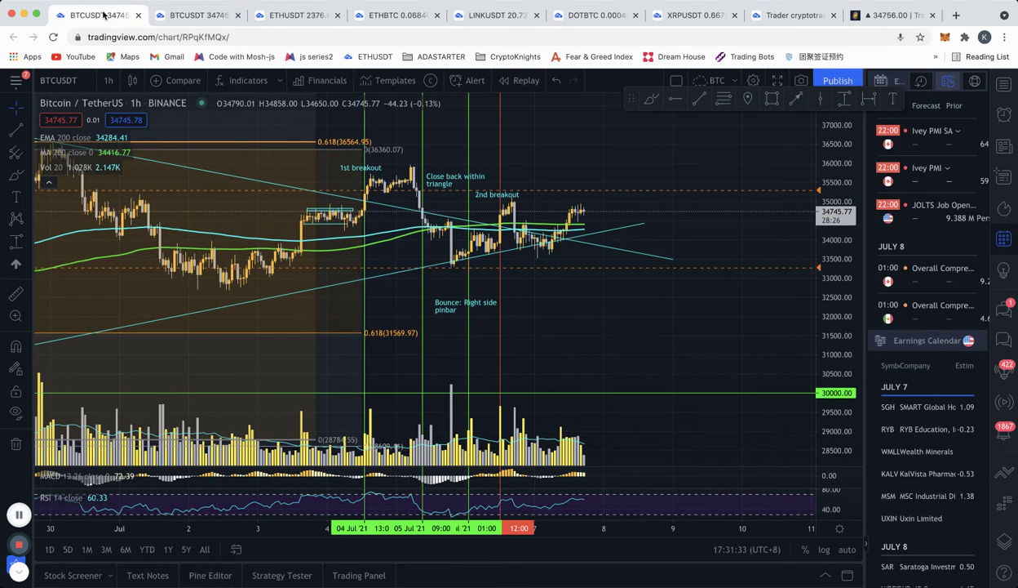
pyautogui.click(189, 16)
pyautogui.click(107, 16)
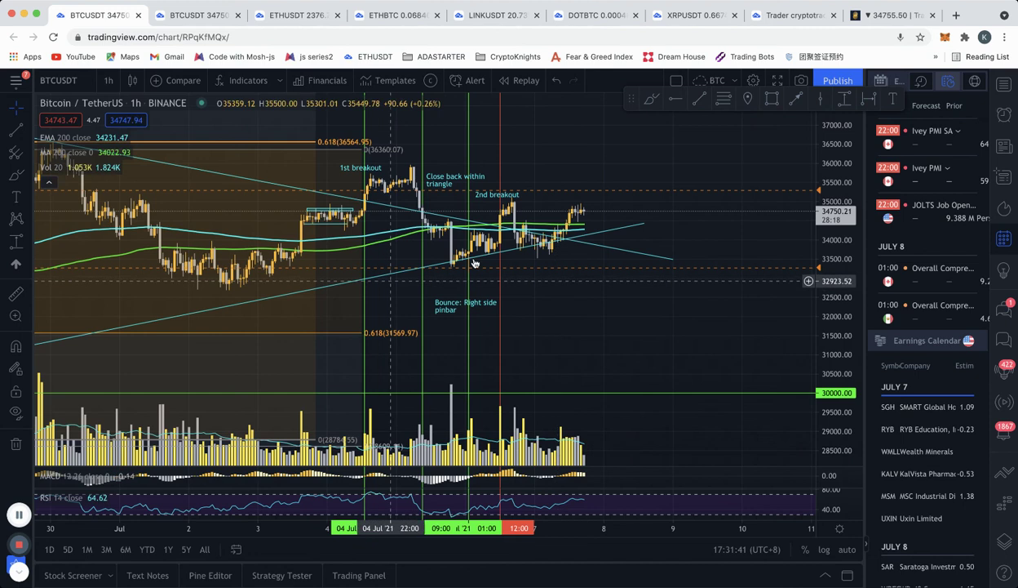
pyautogui.click(196, 15)
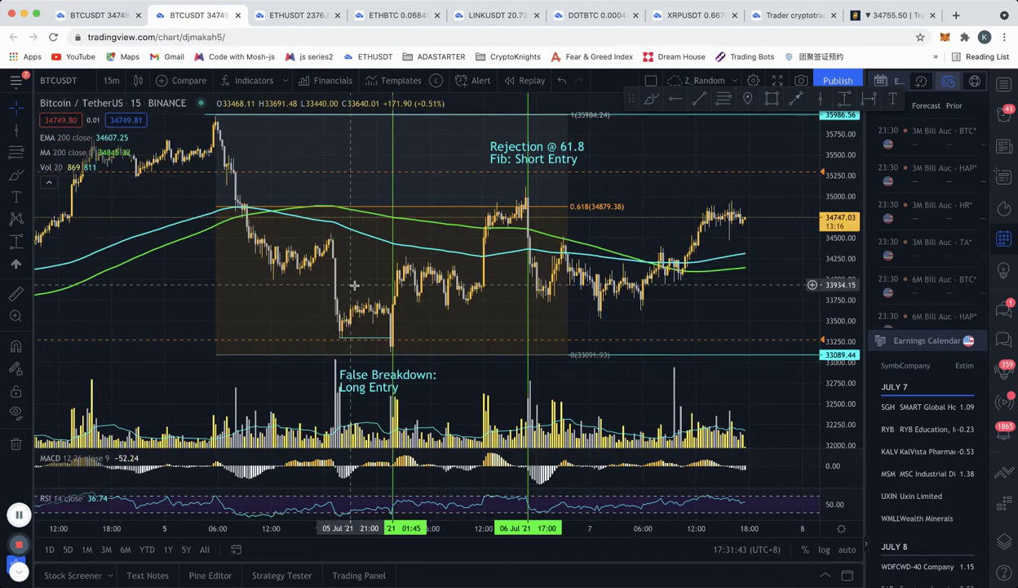
pyautogui.moveTo(732, 312); pyautogui.dragTo(626, 316)
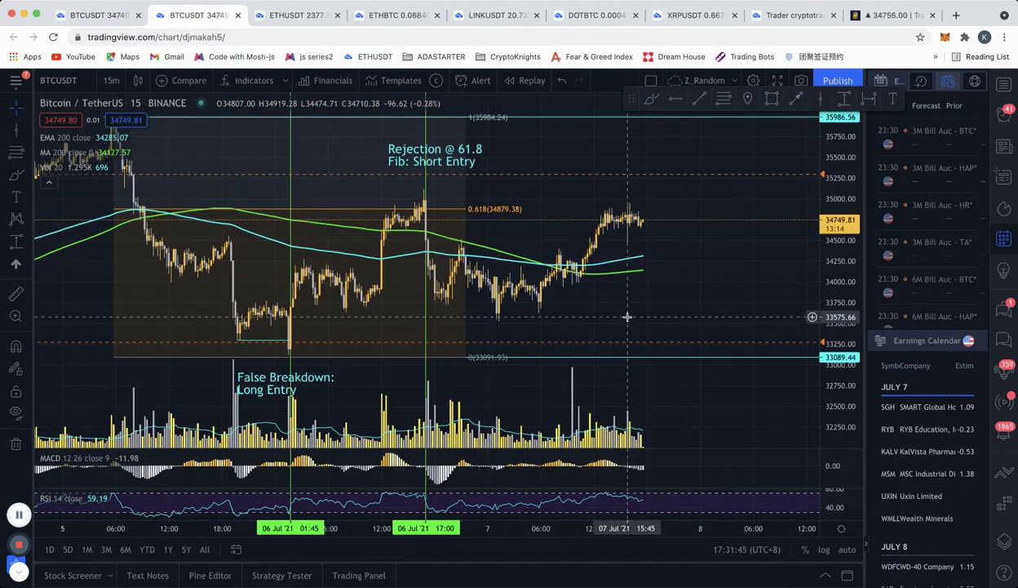
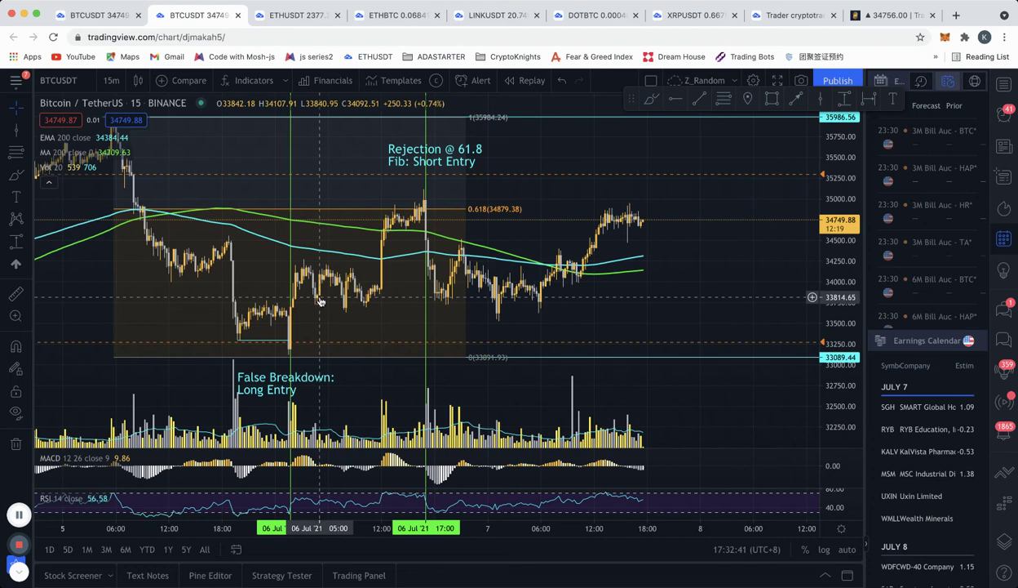
# - On the ETHUSDT chart, move the "200MAs Support @ $2130-2160" label to just beneath the teal support box
pyautogui.click(290, 16)
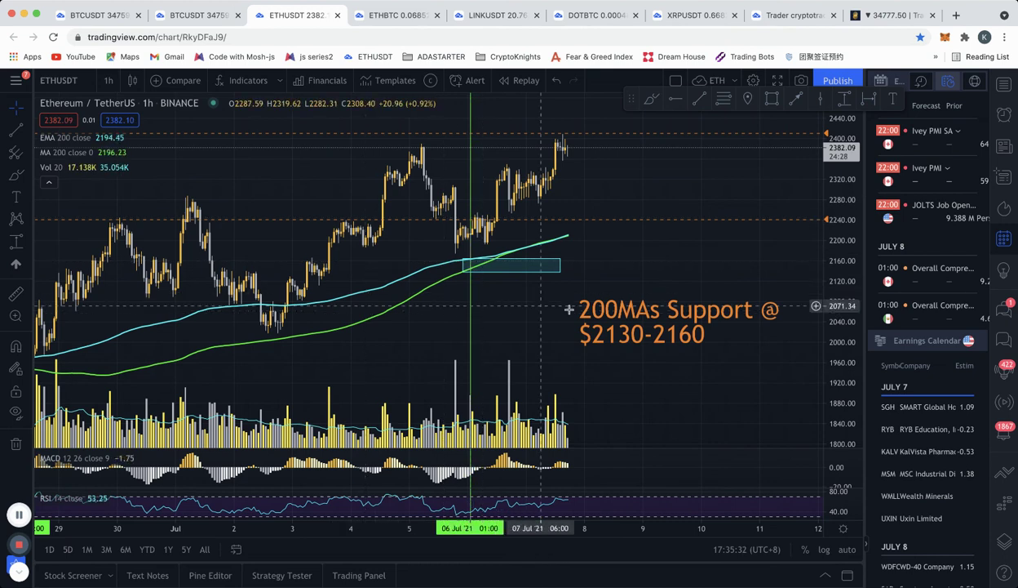
pyautogui.moveTo(661, 320); pyautogui.dragTo(524, 318)
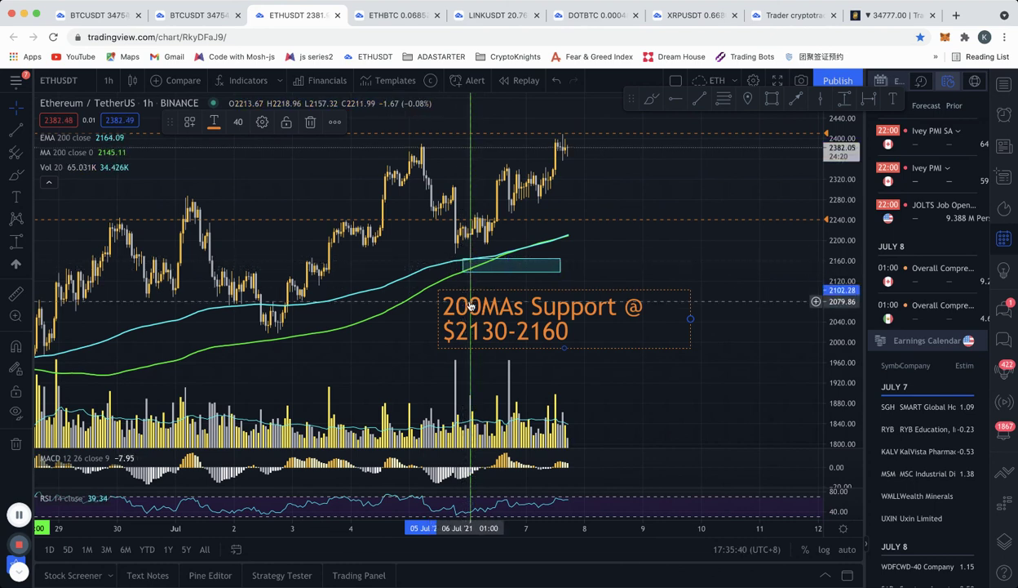
pyautogui.moveTo(473, 300); pyautogui.dragTo(494, 299)
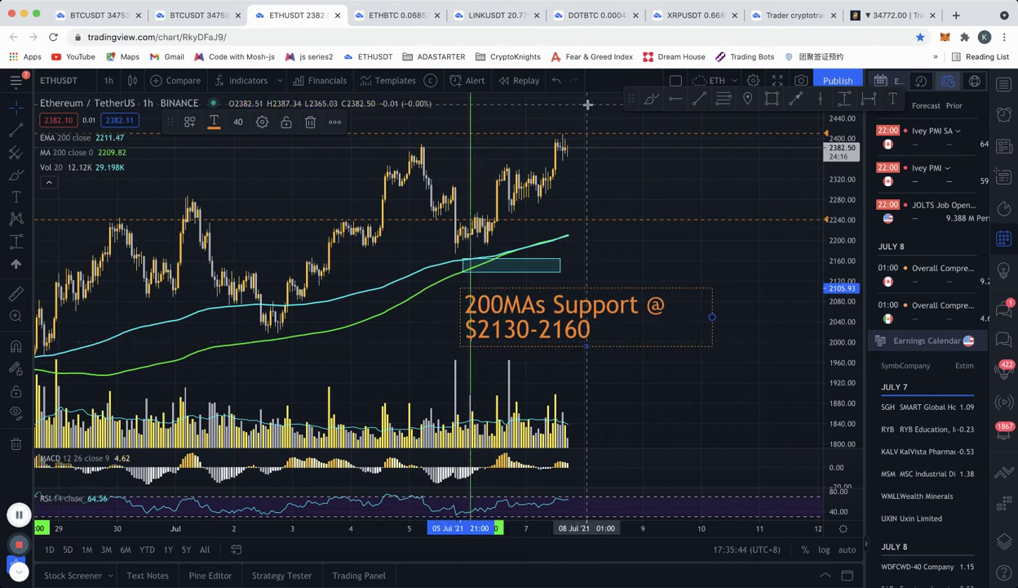
# - Review the 1-hour ETHBTC uptrend above its moving averages and the LINKUSDT bounce off the rising channel's lower trendline
pyautogui.click(406, 23)
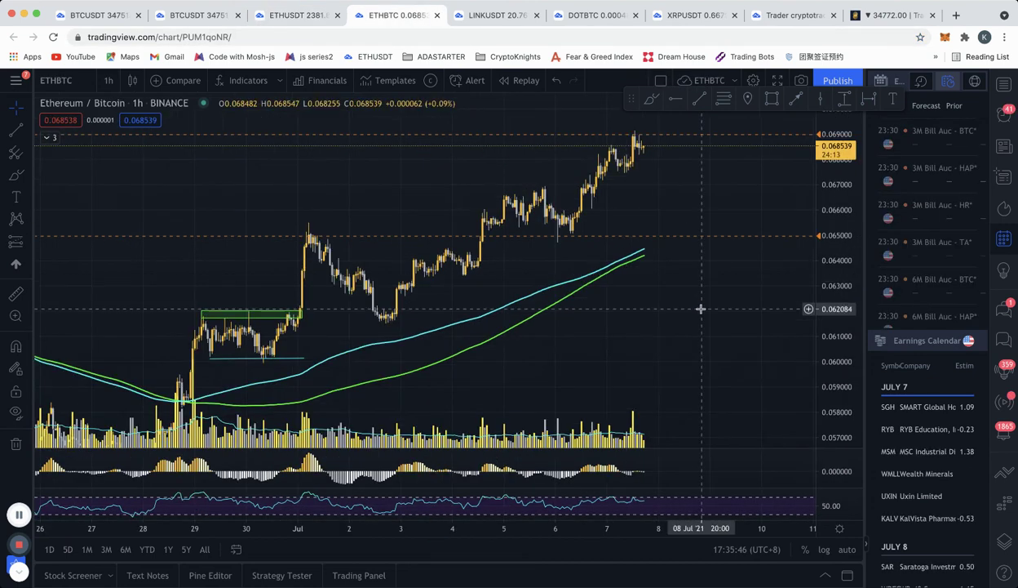
pyautogui.moveTo(701, 309); pyautogui.dragTo(625, 317)
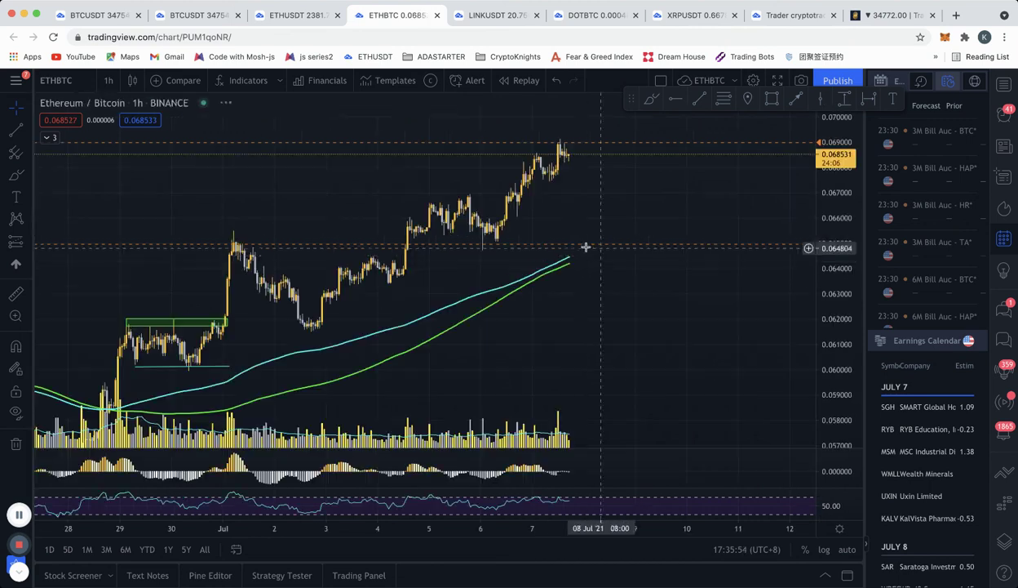
pyautogui.click(484, 22)
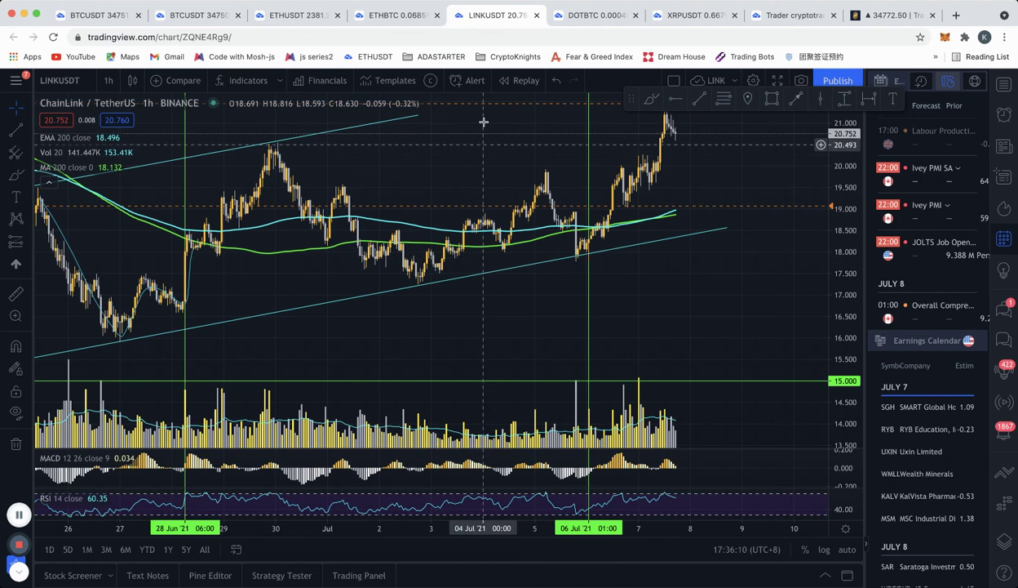
pyautogui.moveTo(687, 133); pyautogui.dragTo(622, 212)
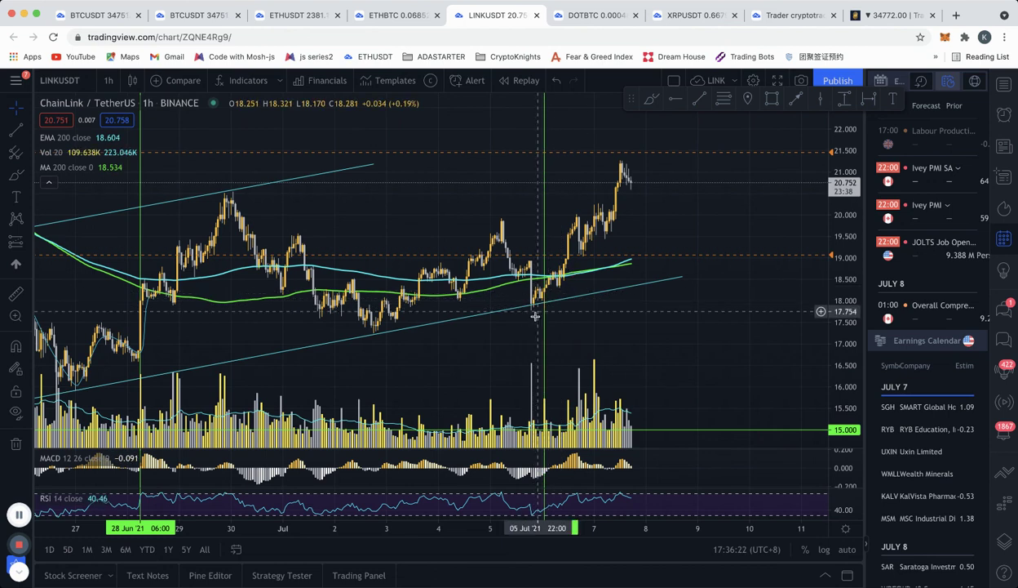
# - Examine the daily DOTBTC price history since its 2020 start and the recent candles around the 0.618 and 0.65 Fibonacci levels
pyautogui.click(593, 18)
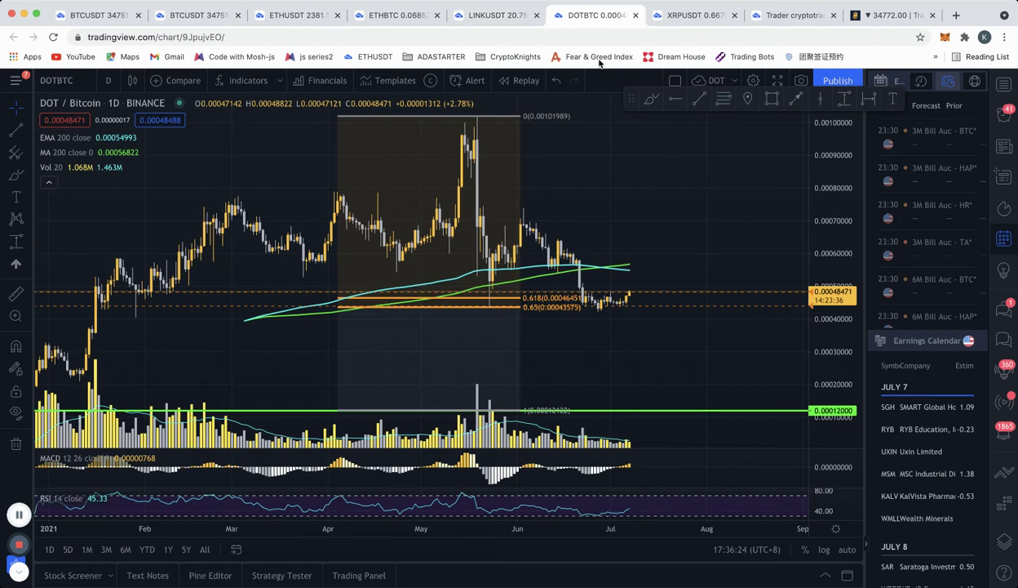
pyautogui.moveTo(671, 364); pyautogui.dragTo(587, 357)
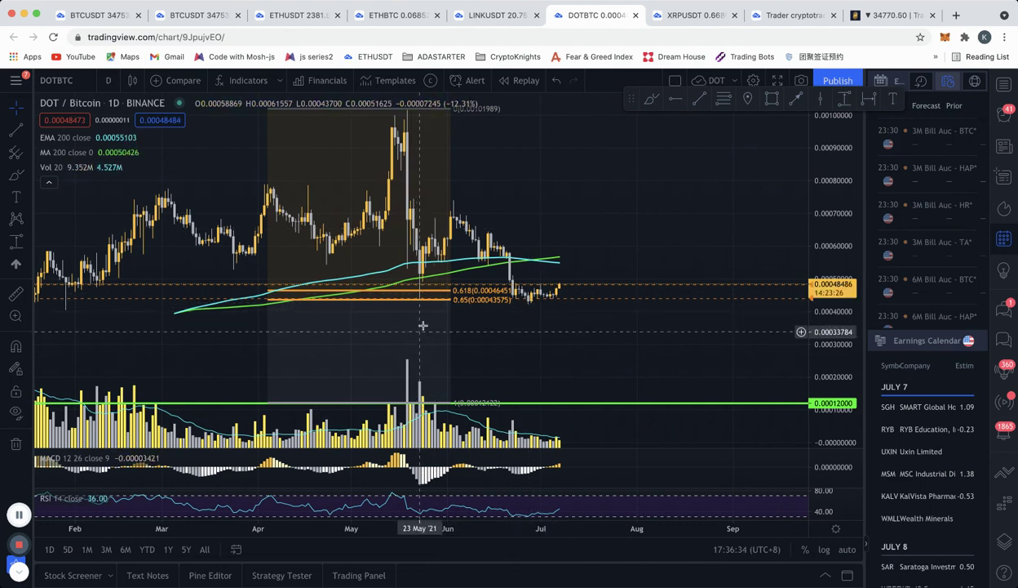
pyautogui.scroll(-3, 392, 255)
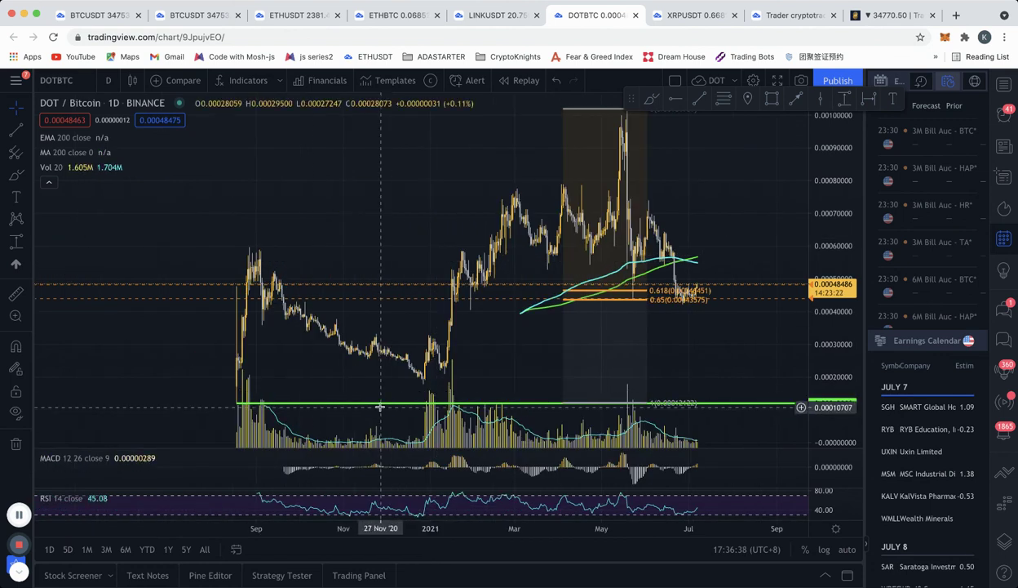
pyautogui.moveTo(680, 141); pyautogui.dragTo(539, 162)
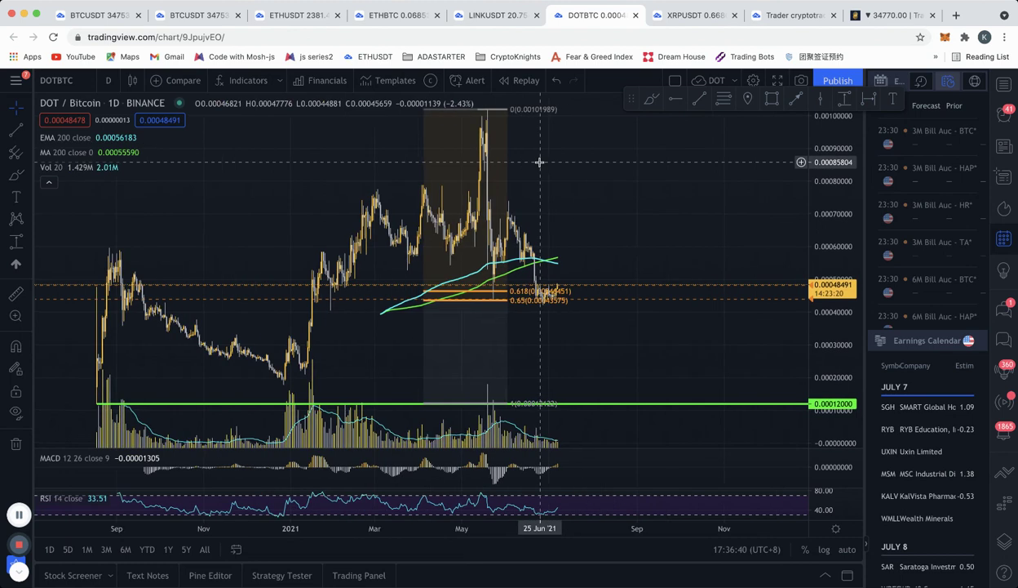
pyautogui.scroll(5, 466, 335)
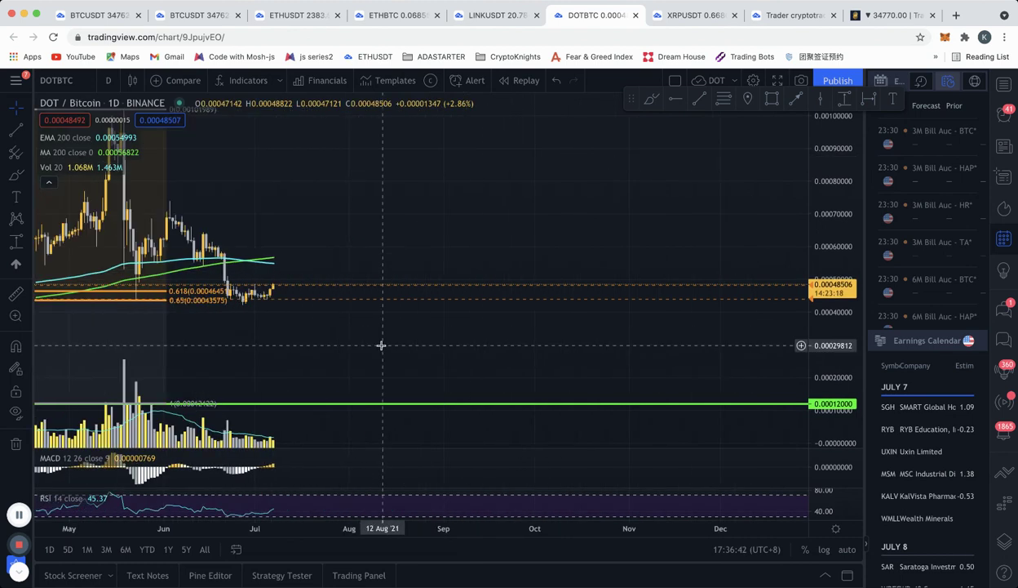
pyautogui.moveTo(384, 344); pyautogui.dragTo(686, 335)
pyautogui.scroll(-2, 686, 335)
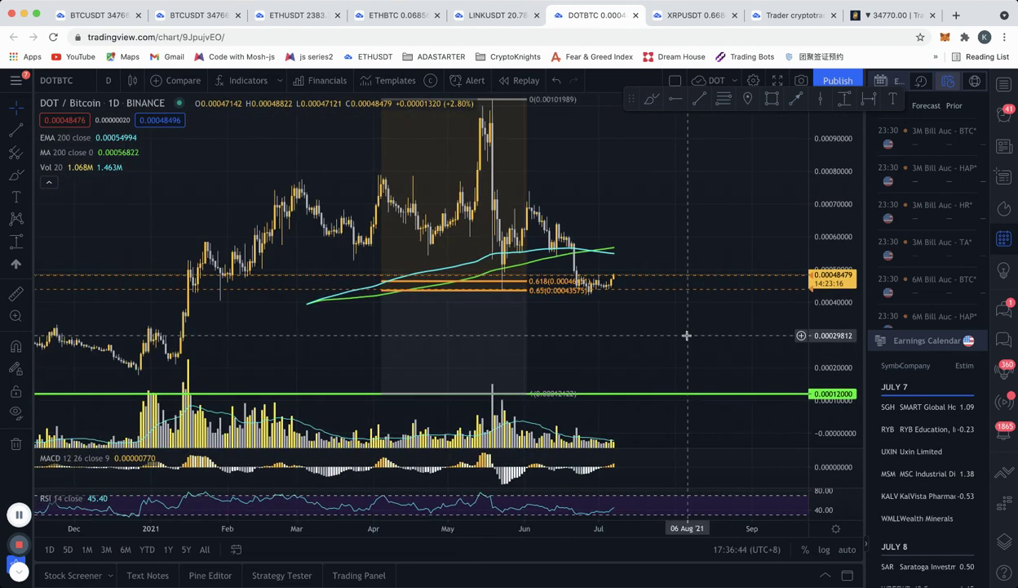
pyautogui.moveTo(627, 350); pyautogui.dragTo(566, 372)
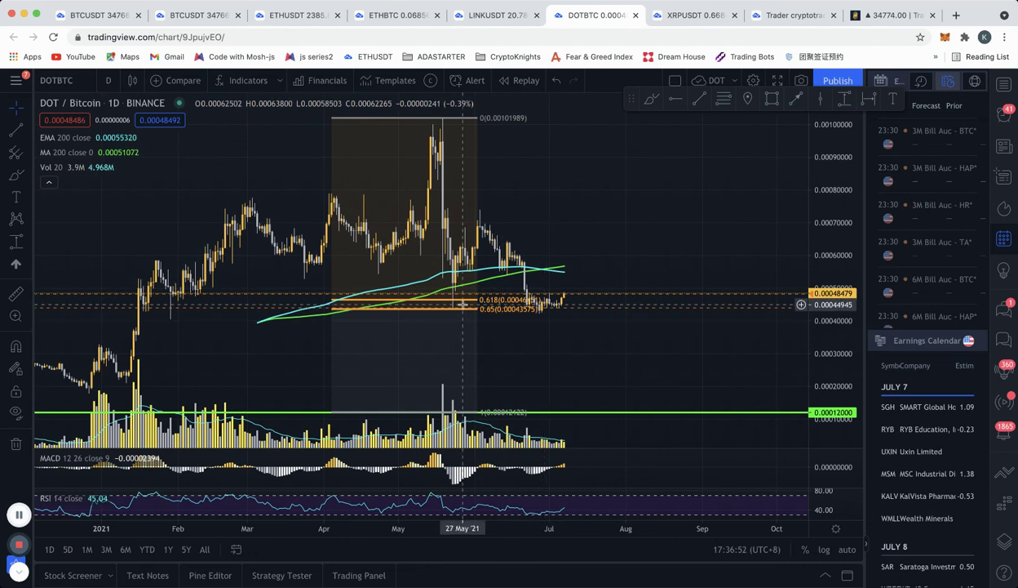
# - Measure the DOTBTC rise from the current price up to the May high with the Price Range tool, and delete the measurement
pyautogui.click(843, 102)
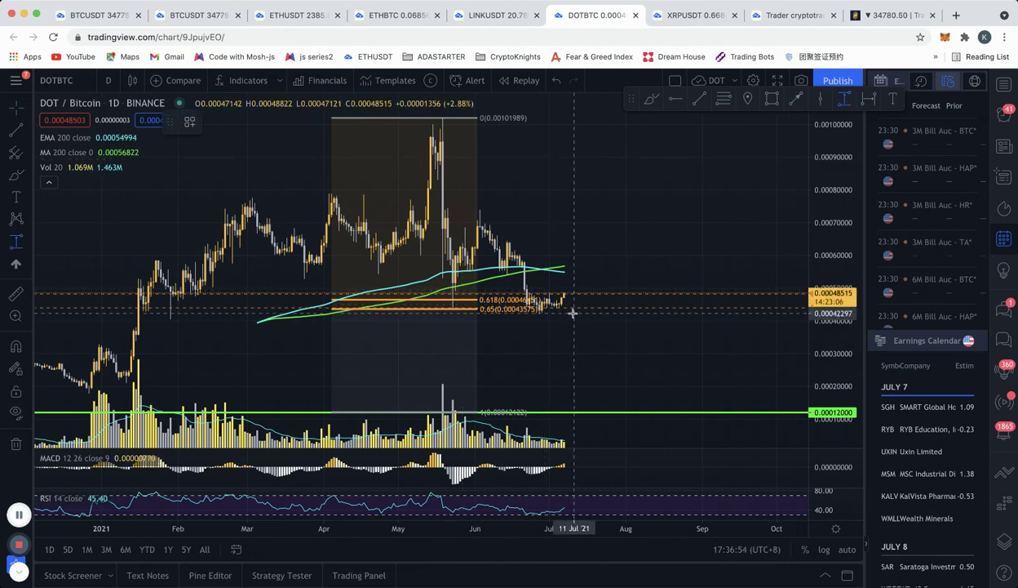
pyautogui.click(580, 291)
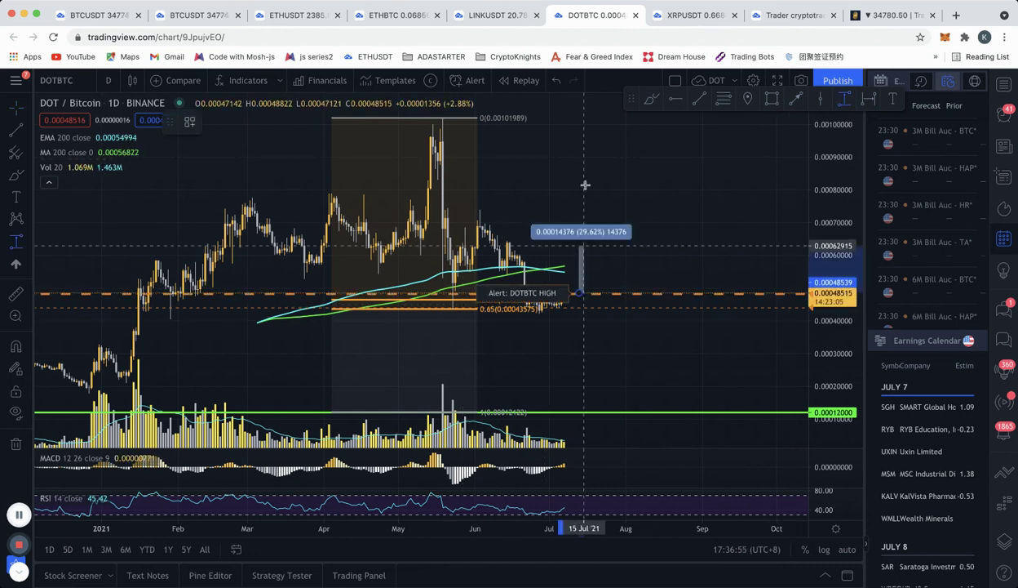
pyautogui.click(589, 123)
pyautogui.moveTo(648, 167); pyautogui.dragTo(566, 143)
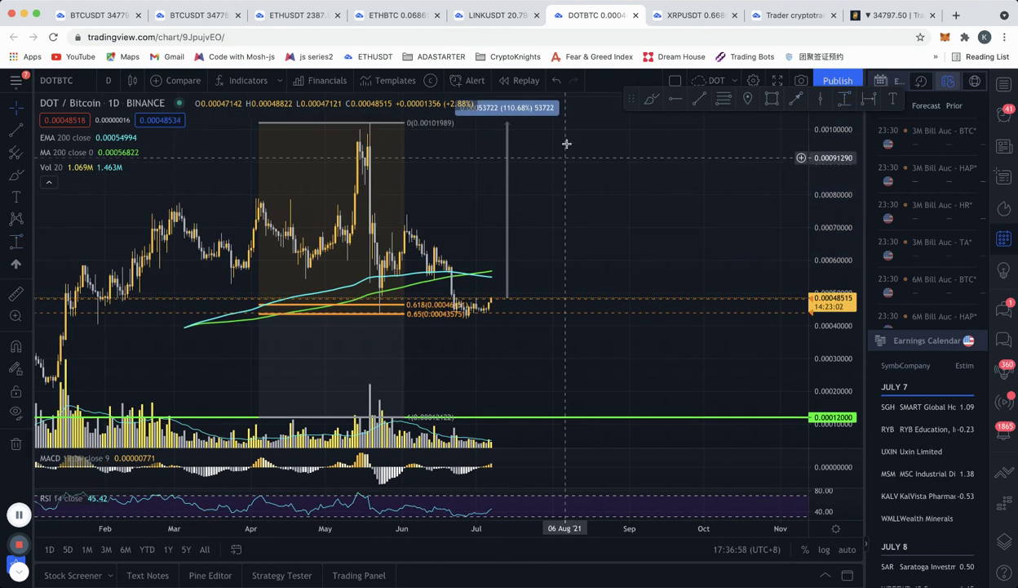
pyautogui.click(535, 115)
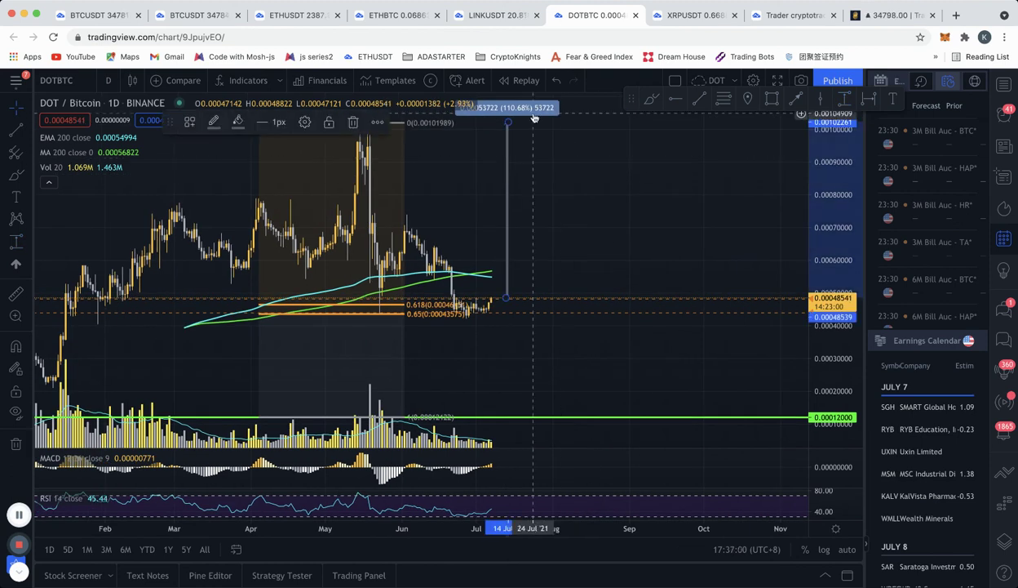
pyautogui.press('Delete')
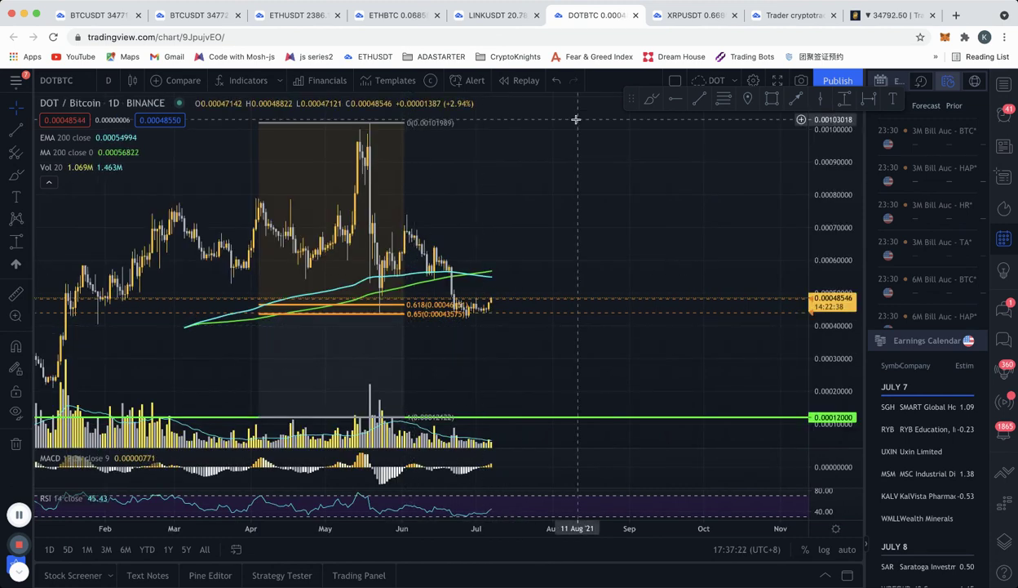
# - On the XRPUSDT chart, delete the stray short horizontal line below the 7 July candles
pyautogui.click(665, 18)
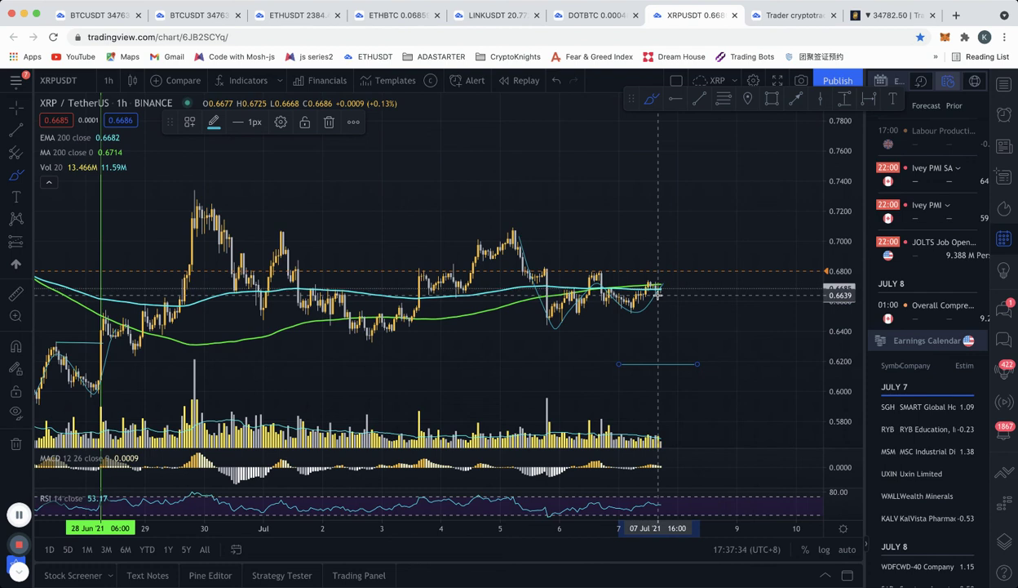
pyautogui.click(655, 366)
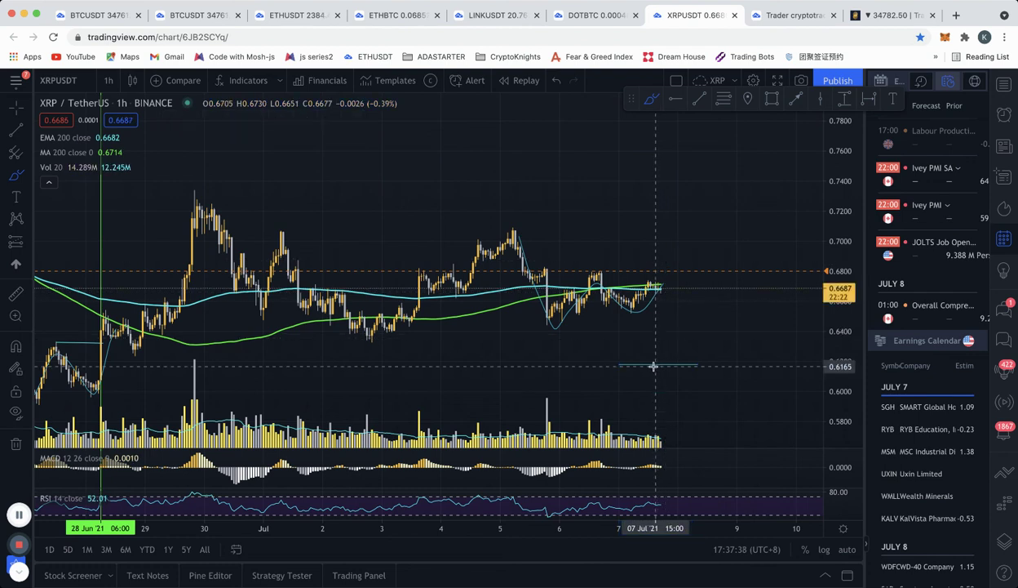
pyautogui.click(643, 365)
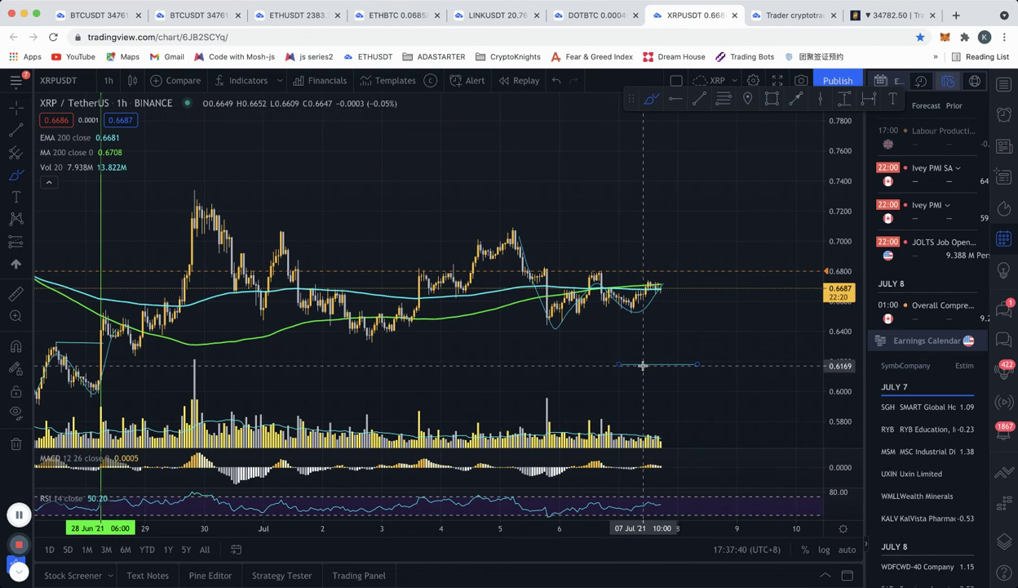
pyautogui.click(544, 383)
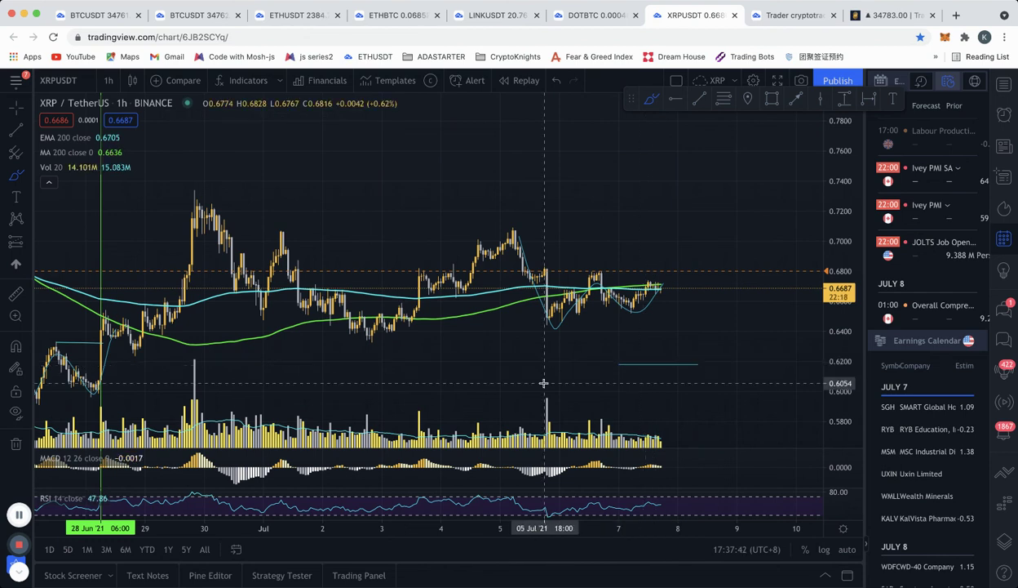
pyautogui.click(625, 366)
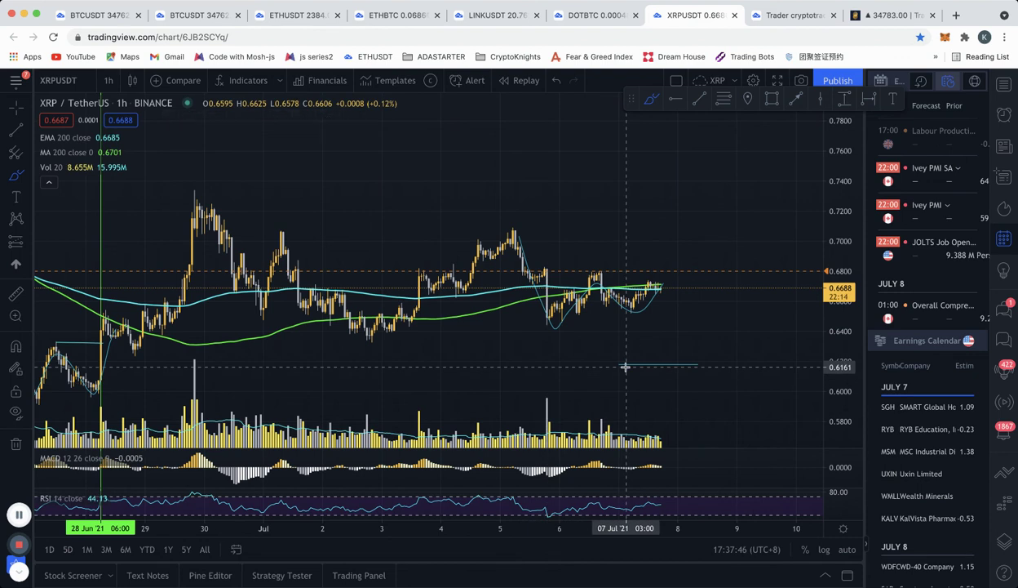
pyautogui.click(619, 207)
pyautogui.press('BackSpace')
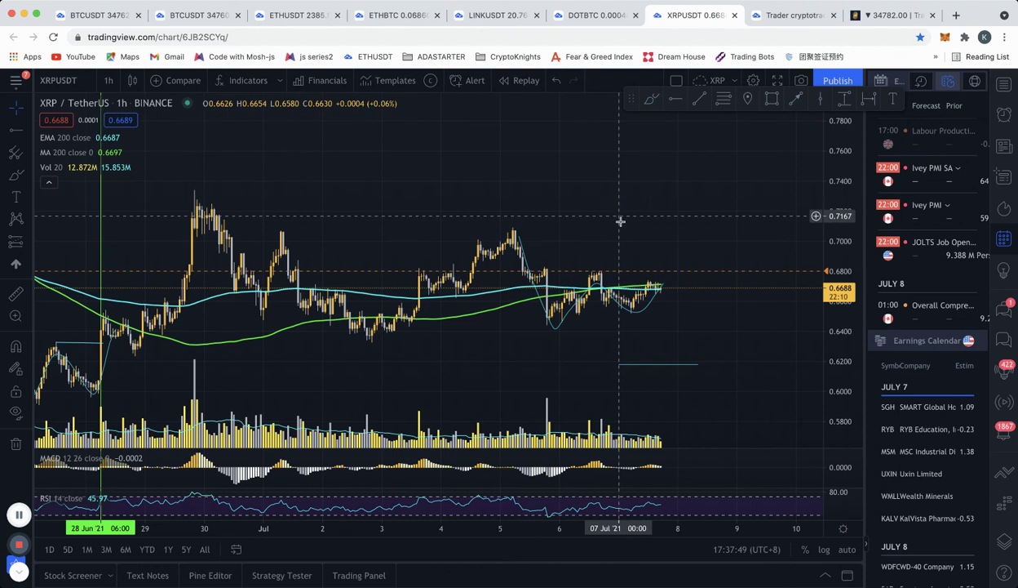
pyautogui.click(664, 365)
pyautogui.press('BackSpace')
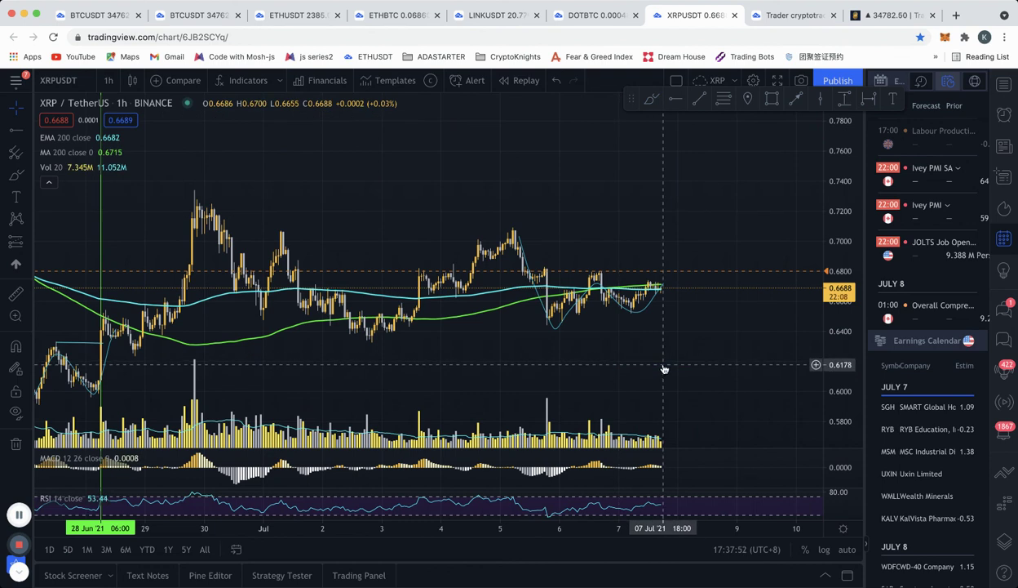